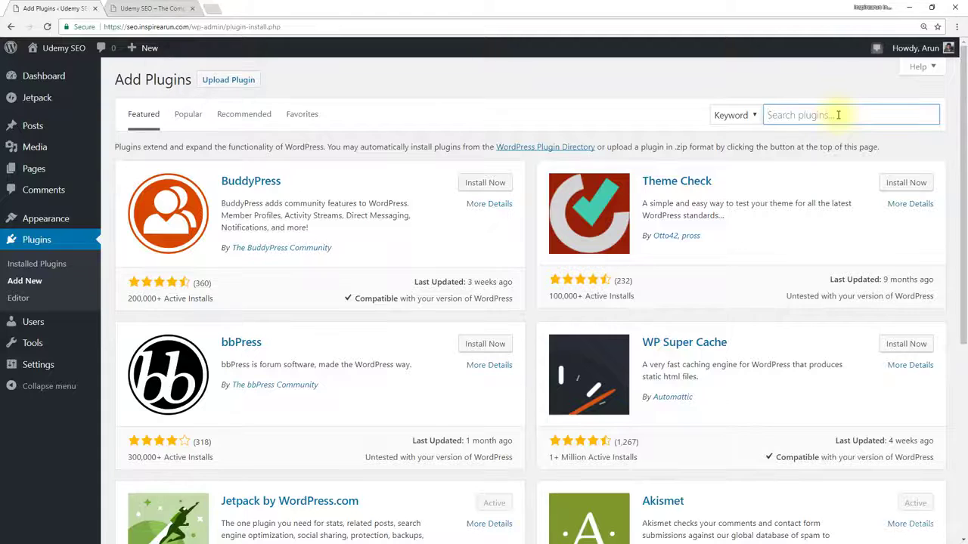
# Search the plugin directory for "total cache" and install and activate W3 Total Cache
pyautogui.write('total cache')
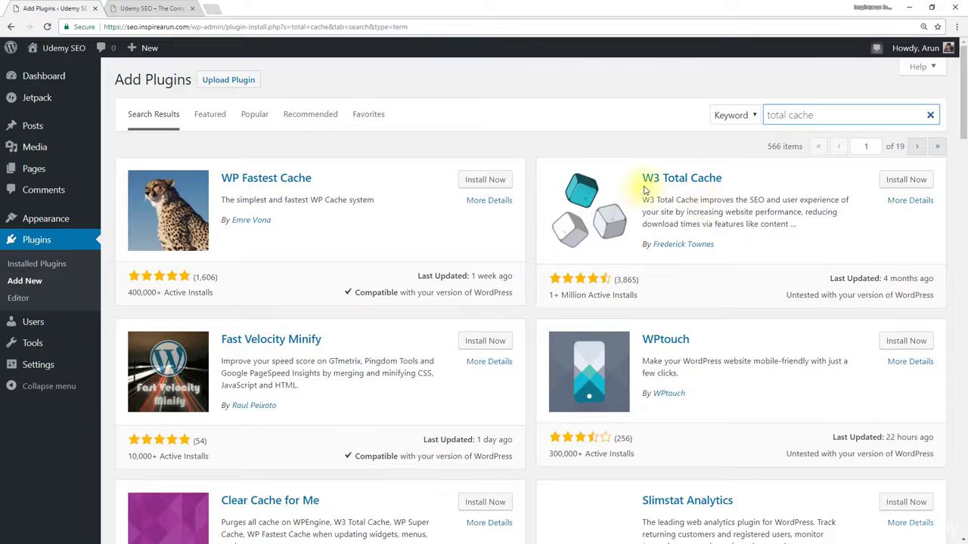
pyautogui.click(915, 181)
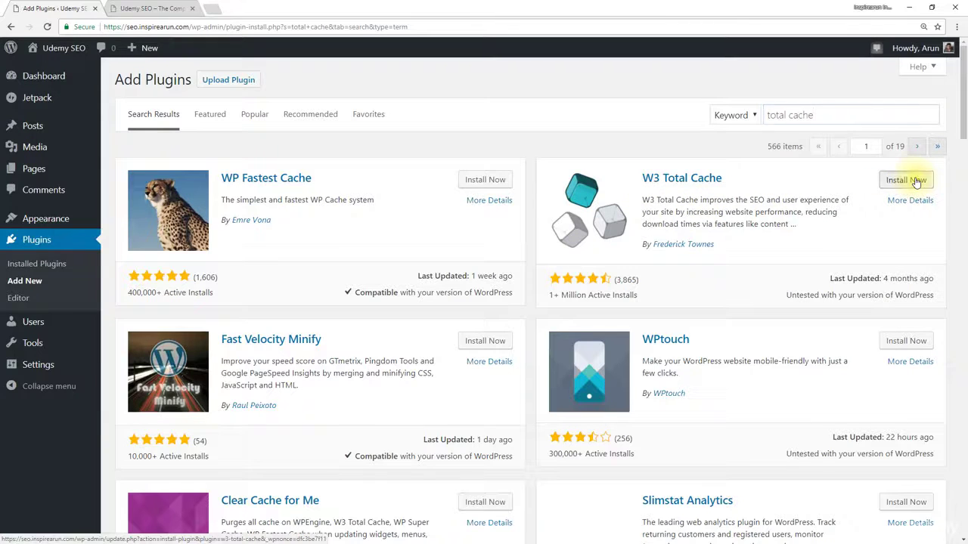
pyautogui.click(912, 181)
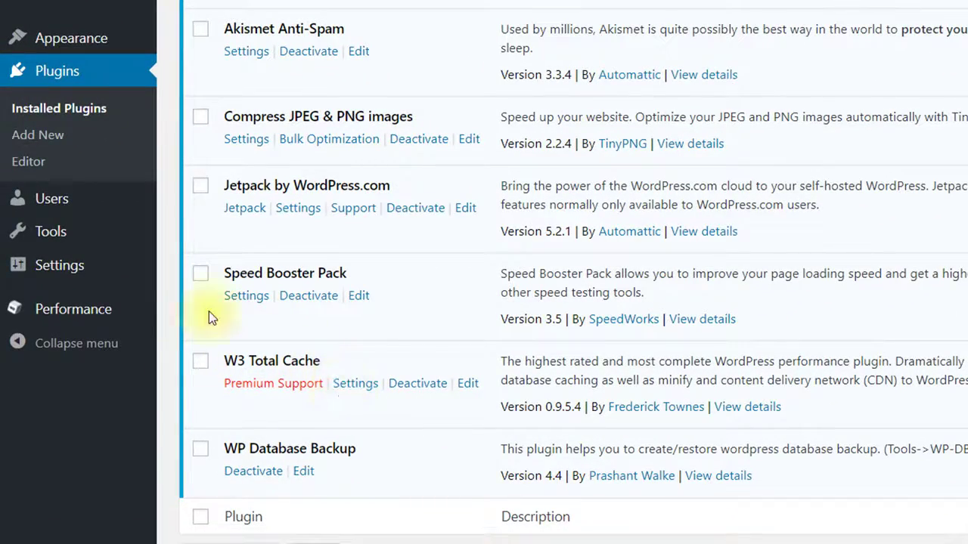
# Open the general settings of W3 Total Cache and dismiss the support request dialog without saving it
pyautogui.moveTo(26, 313)
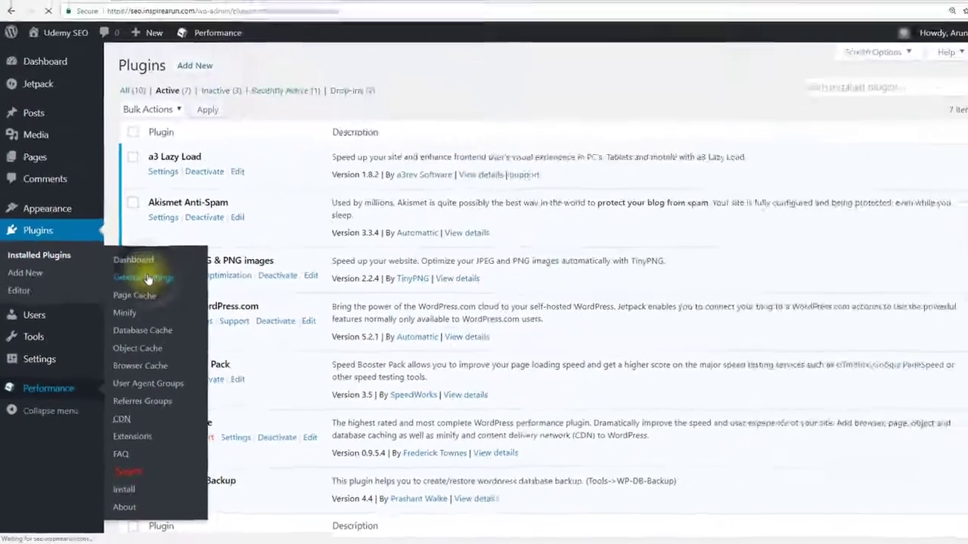
pyautogui.click(216, 142)
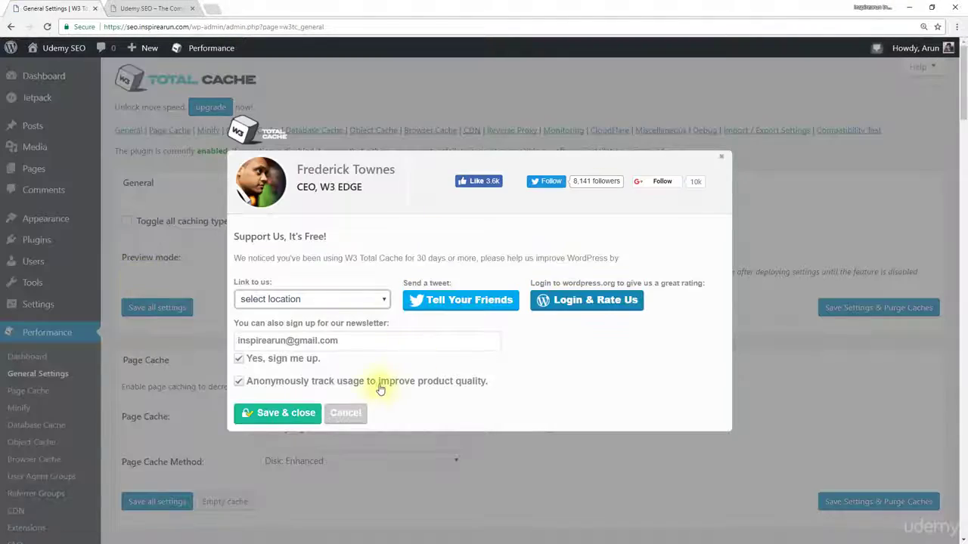
pyautogui.click(347, 414)
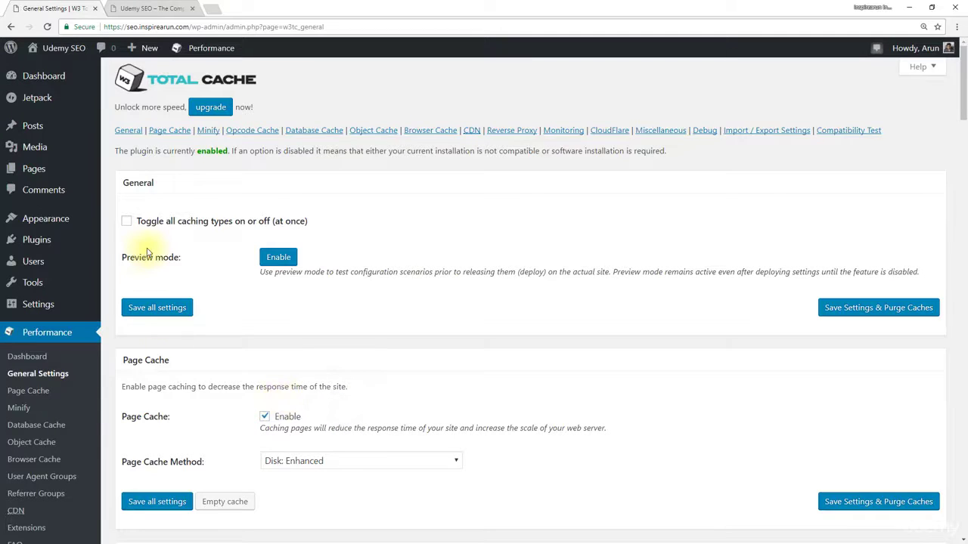
# Keep the page cache method at Disk: Enhanced and disable Minify in the general settings
pyautogui.scroll(-2, 148, 253)
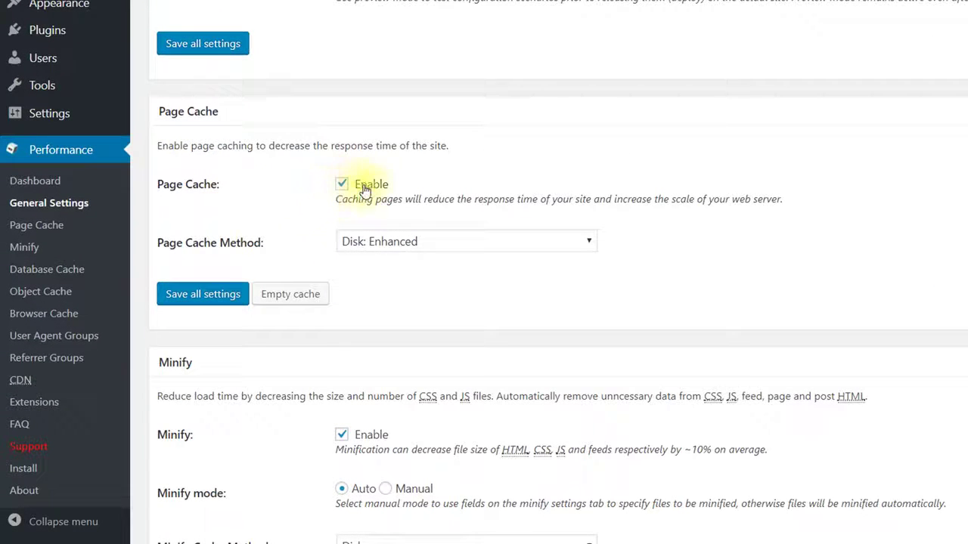
pyautogui.click(551, 244)
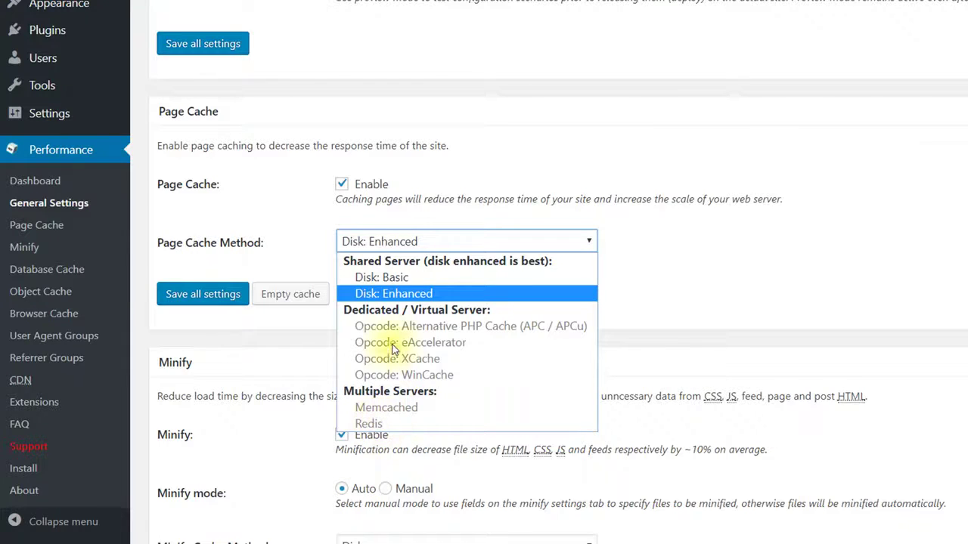
pyautogui.click(666, 267)
pyautogui.scroll(-4, 665, 268)
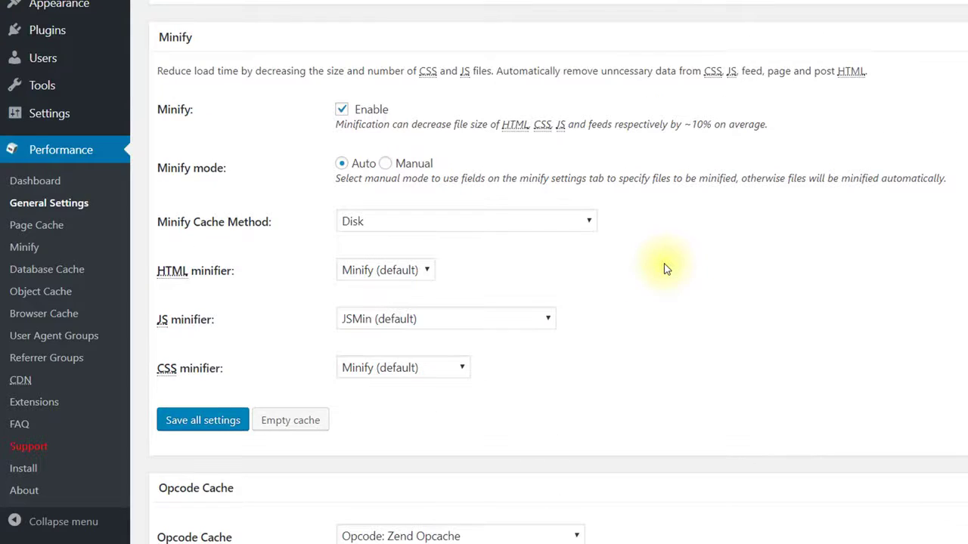
pyautogui.click(342, 111)
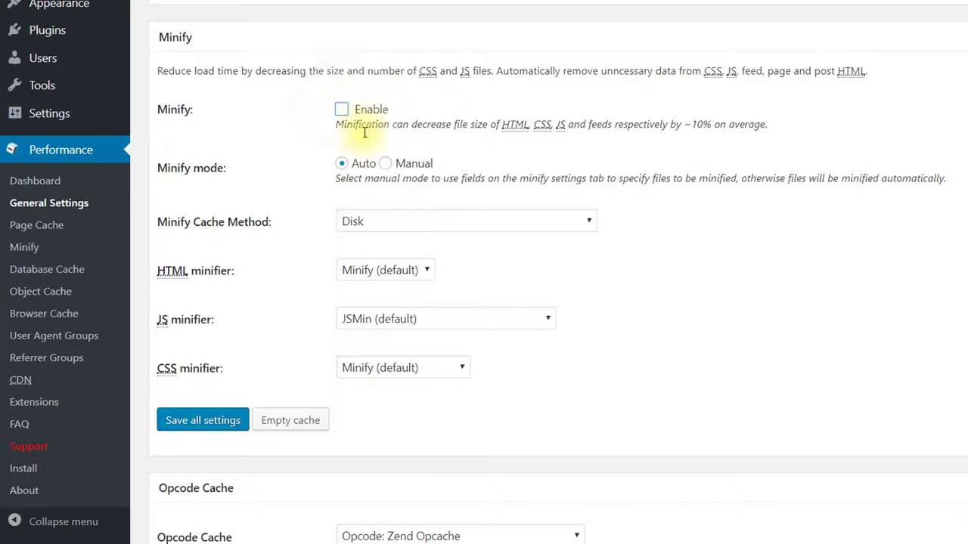
# Set the opcode cache to Opcode: Zend Opcache and disable Object Cache
pyautogui.scroll(-3, 420, 240)
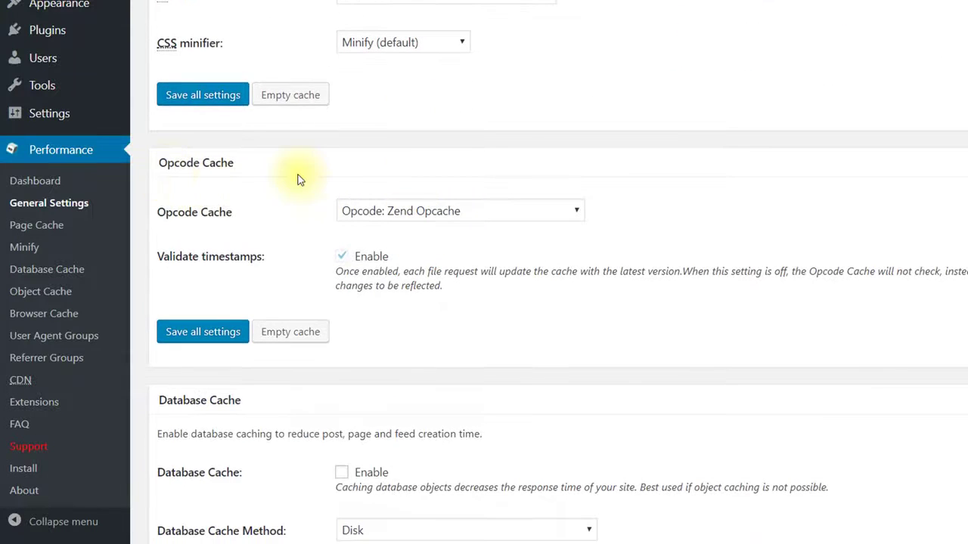
pyautogui.click(578, 213)
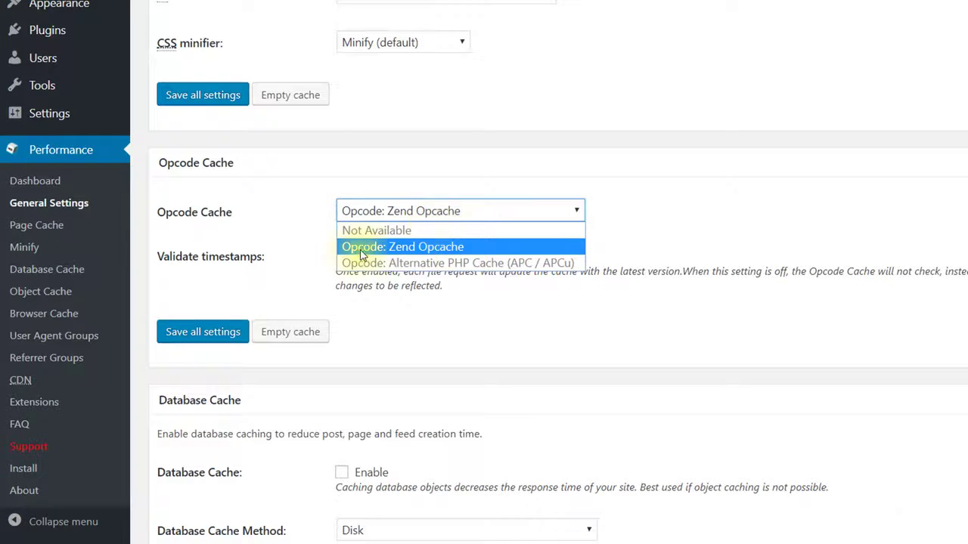
pyautogui.click(470, 247)
pyautogui.scroll(-3, 661, 215)
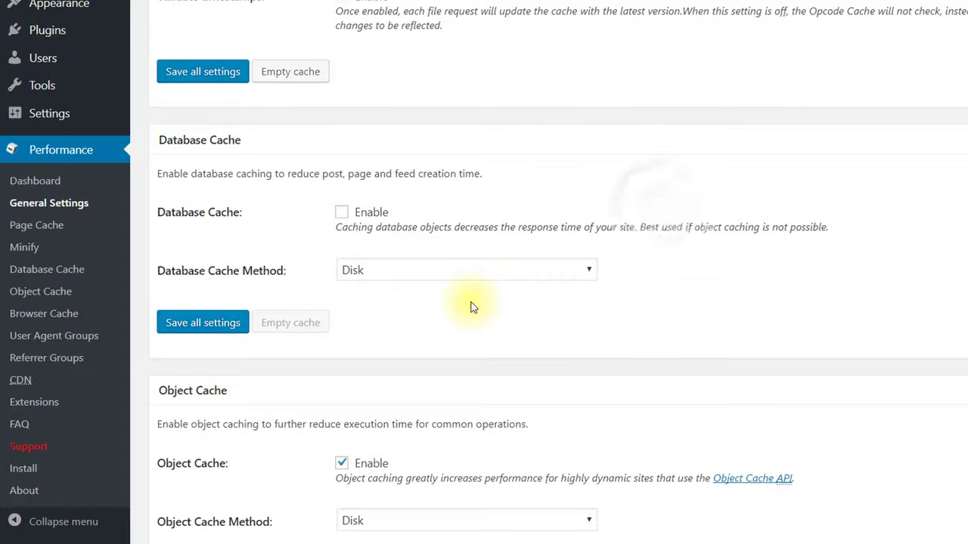
pyautogui.scroll(-2, 471, 306)
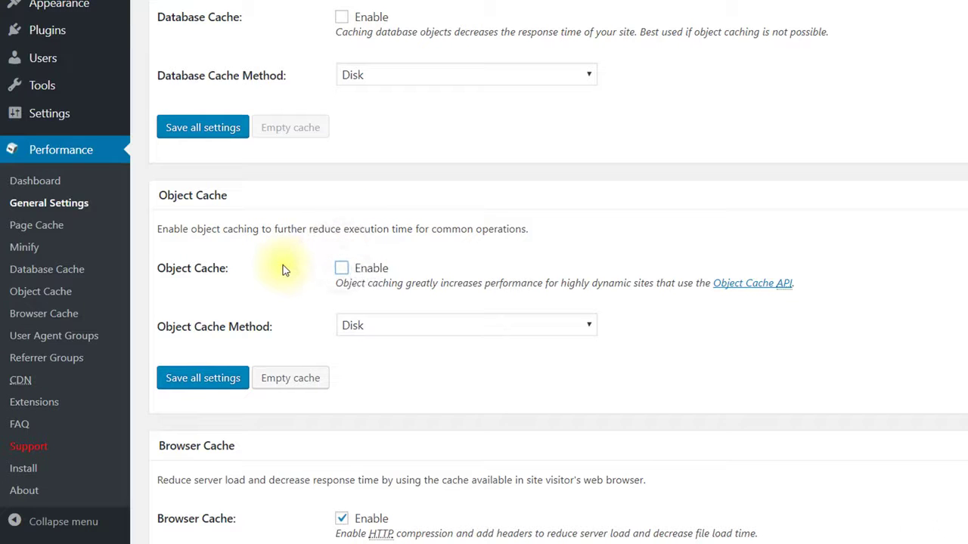
# Examine the Browser Cache setting, the available CDN types, and the Miscellaneous and Debug options
pyautogui.scroll(-3, 284, 270)
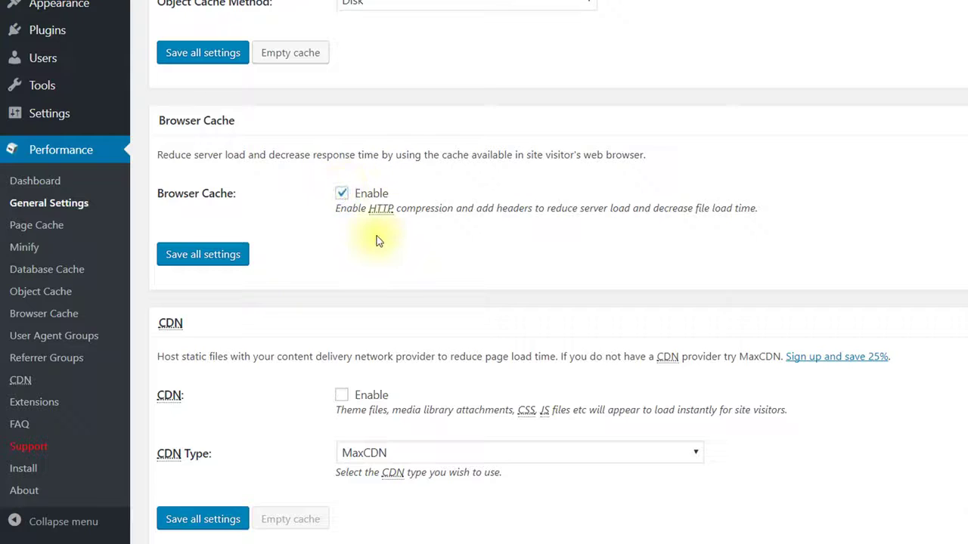
pyautogui.scroll(-3, 378, 241)
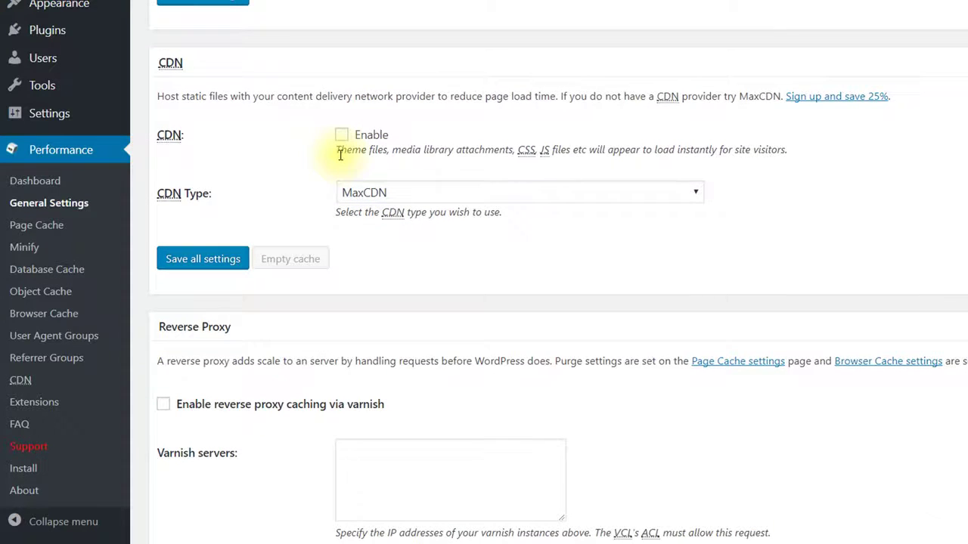
pyautogui.click(697, 192)
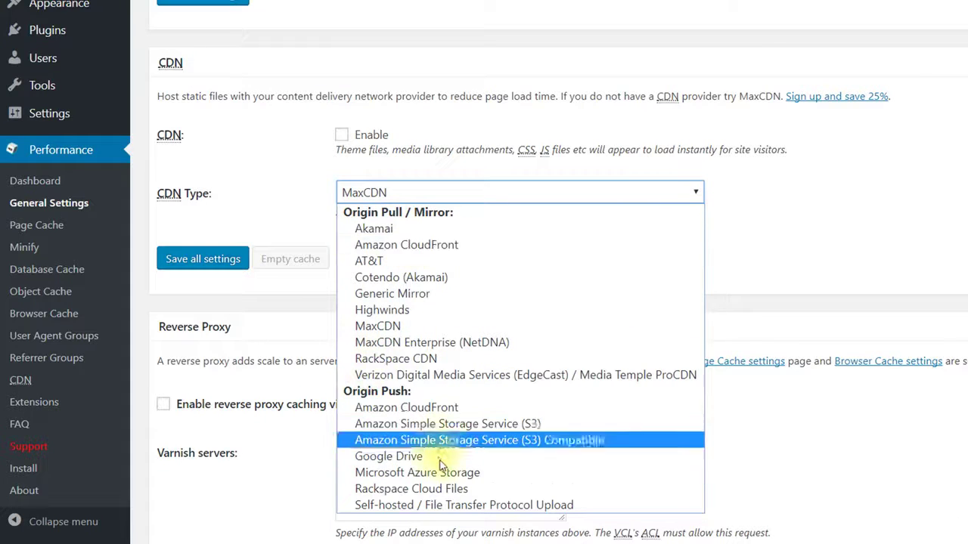
pyautogui.click(278, 161)
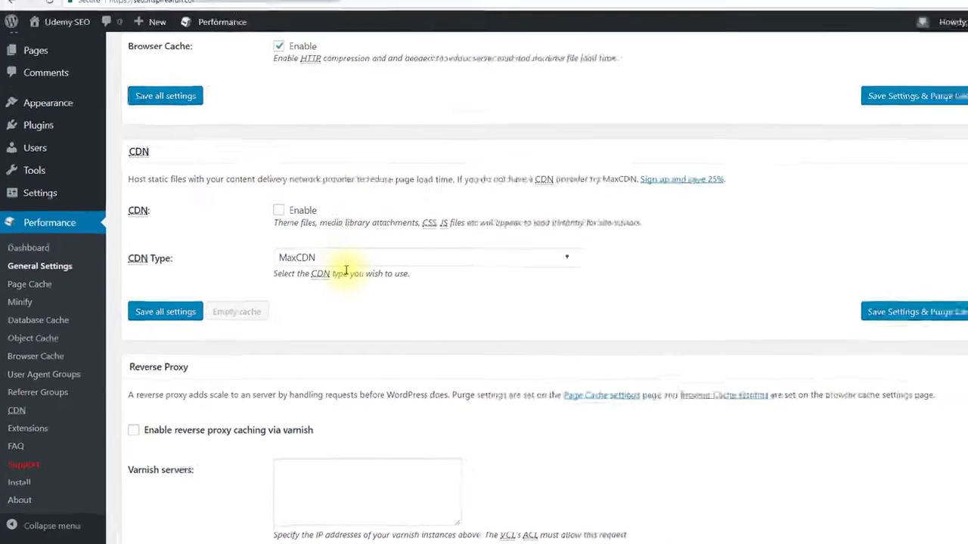
pyautogui.scroll(-3, 329, 290)
pyautogui.scroll(-10, 329, 290)
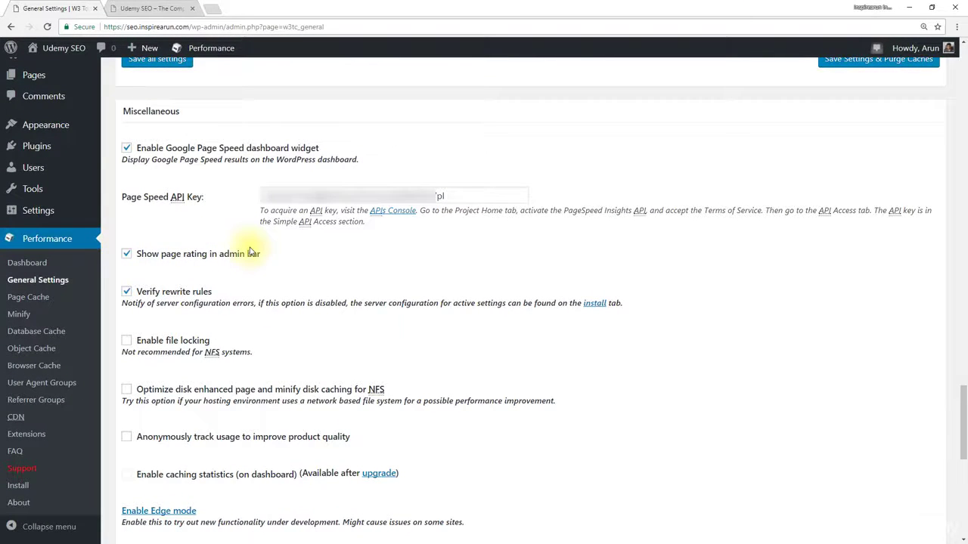
pyautogui.scroll(-2, 251, 253)
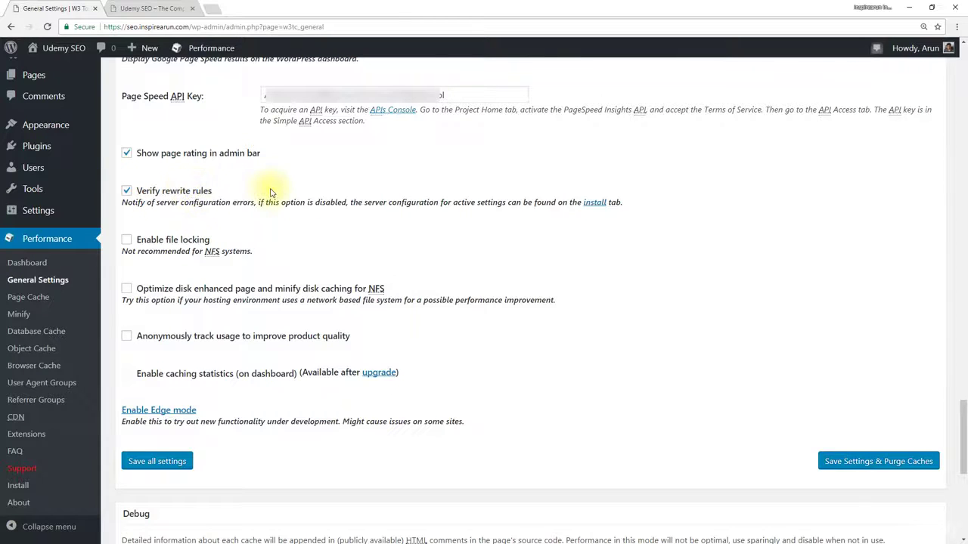
pyautogui.scroll(-1, 291, 238)
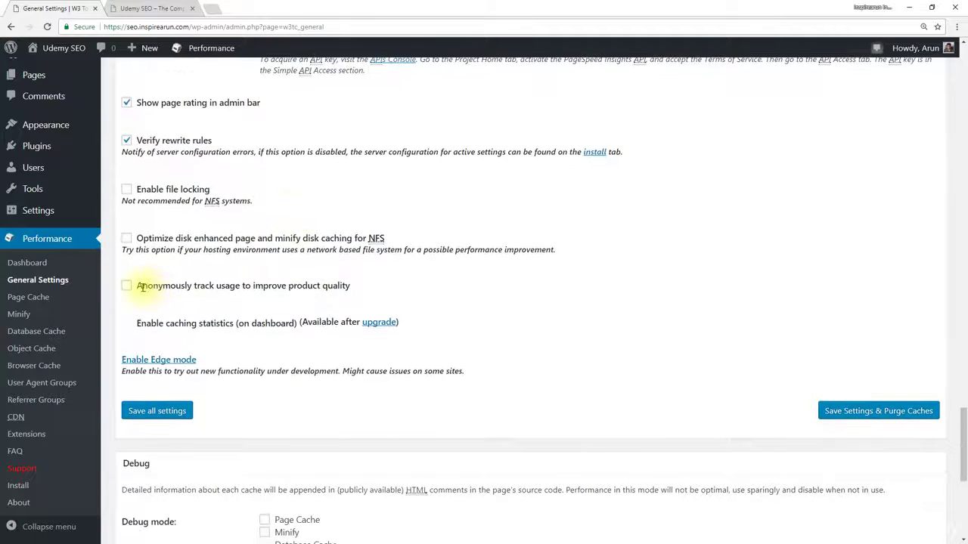
pyautogui.scroll(-3, 350, 288)
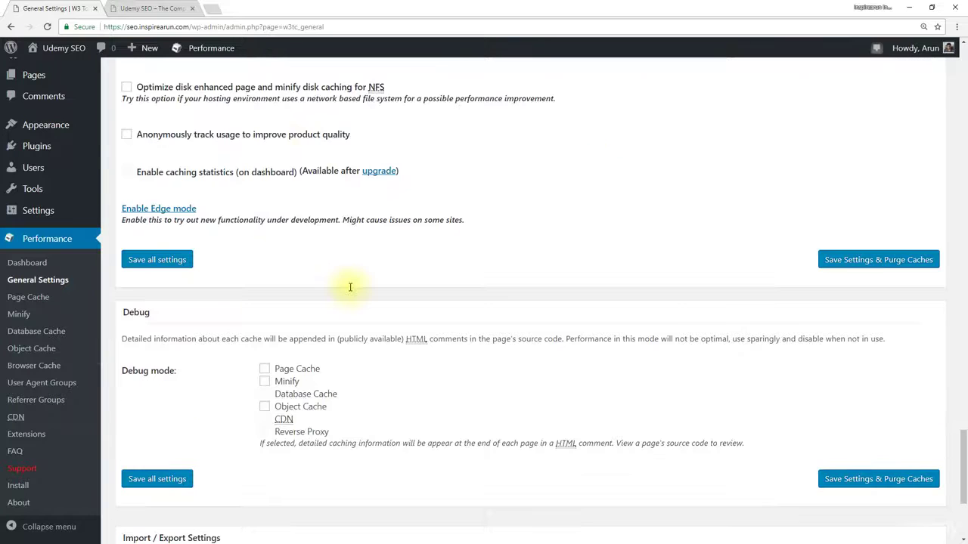
# Save all general settings of the caching plugin and decline the Edge Mode offer
pyautogui.scroll(-4, 350, 287)
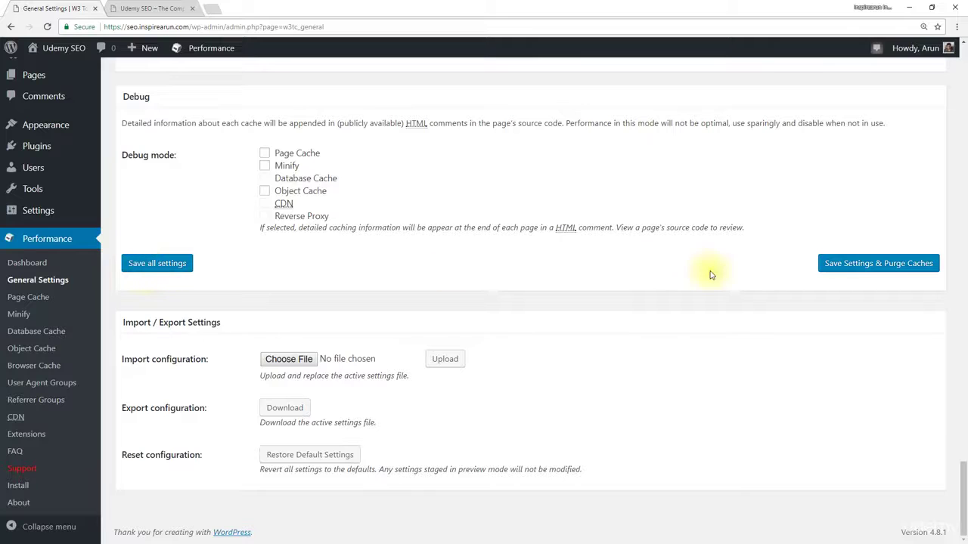
pyautogui.click(177, 266)
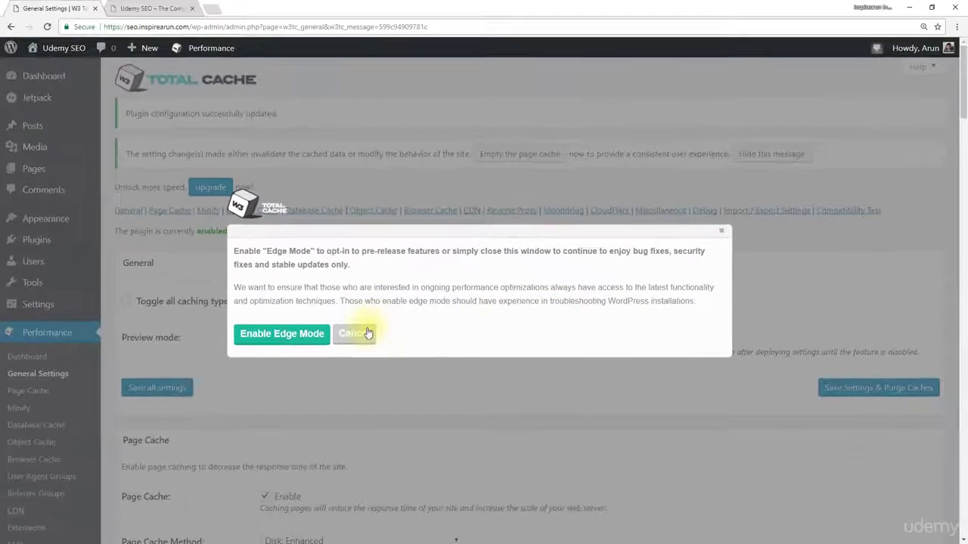
pyautogui.click(368, 334)
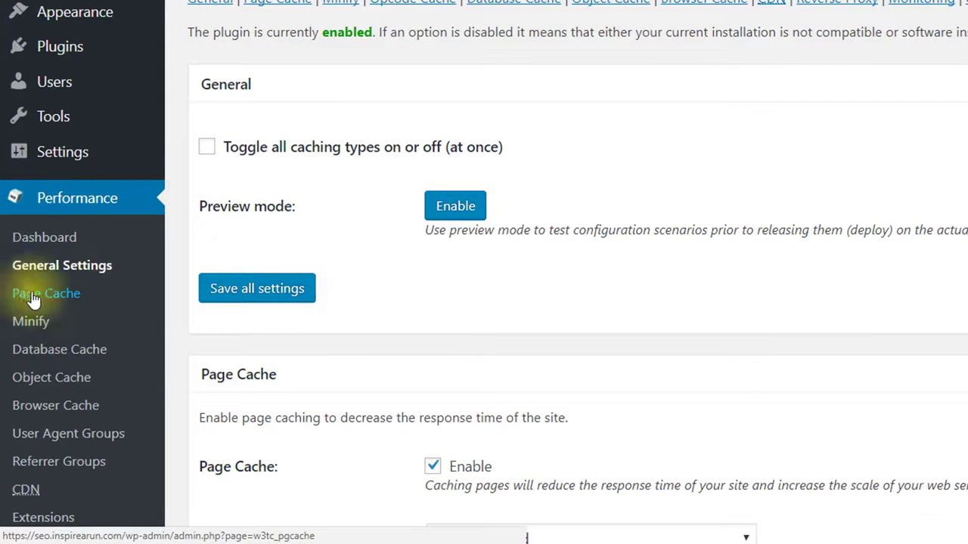
# Open the Page Cache settings and examine the general, SSL caching, Cache Preload, Purge Policy and Advanced options
pyautogui.click(76, 297)
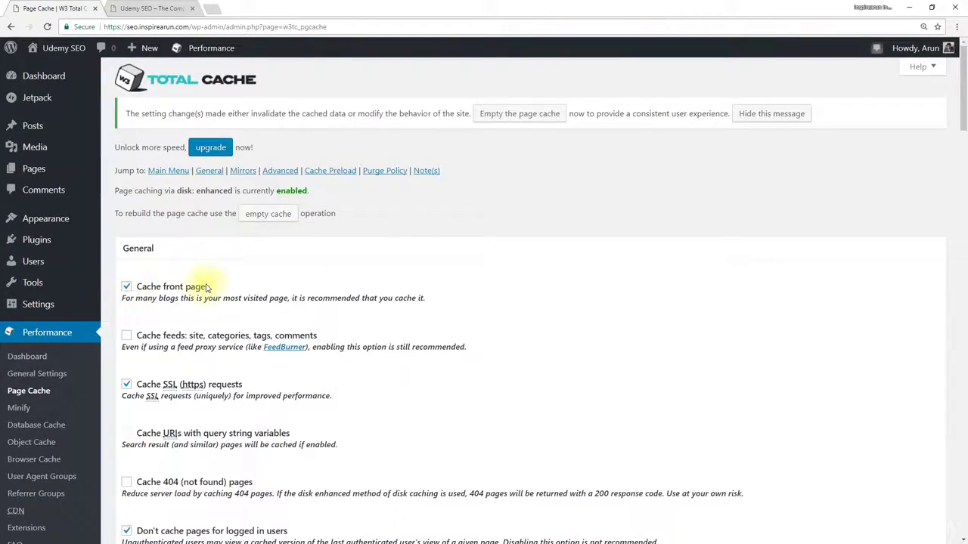
pyautogui.scroll(-3, 207, 282)
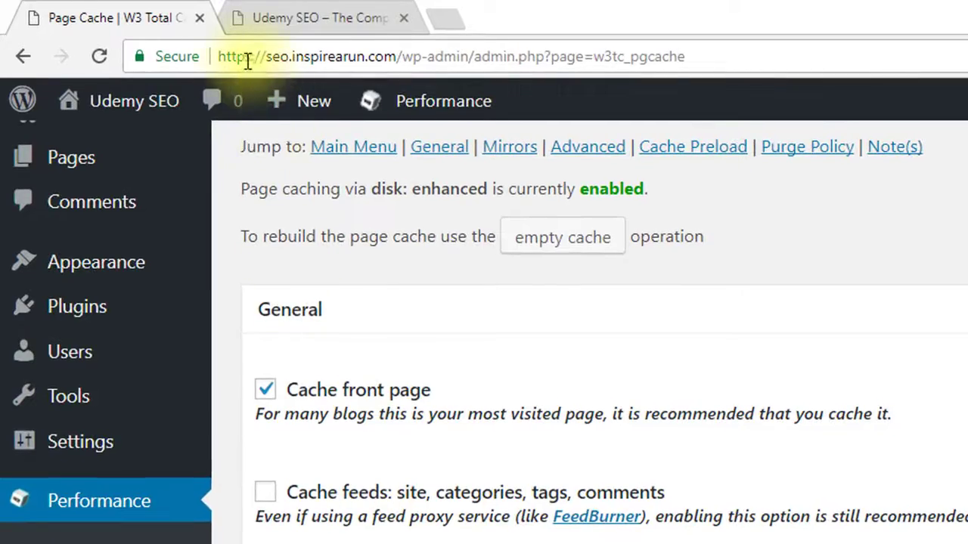
pyautogui.moveTo(254, 56); pyautogui.dragTo(216, 55)
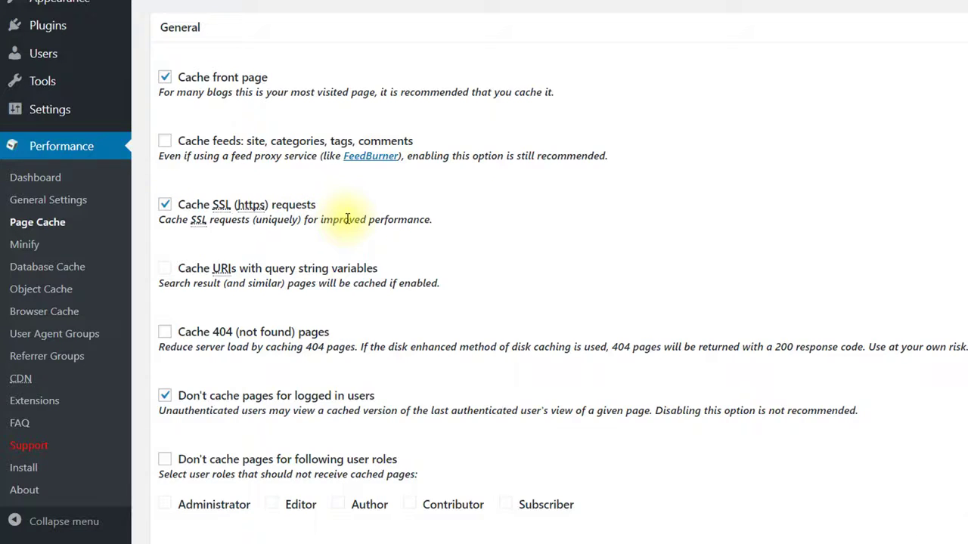
pyautogui.scroll(-3, 347, 219)
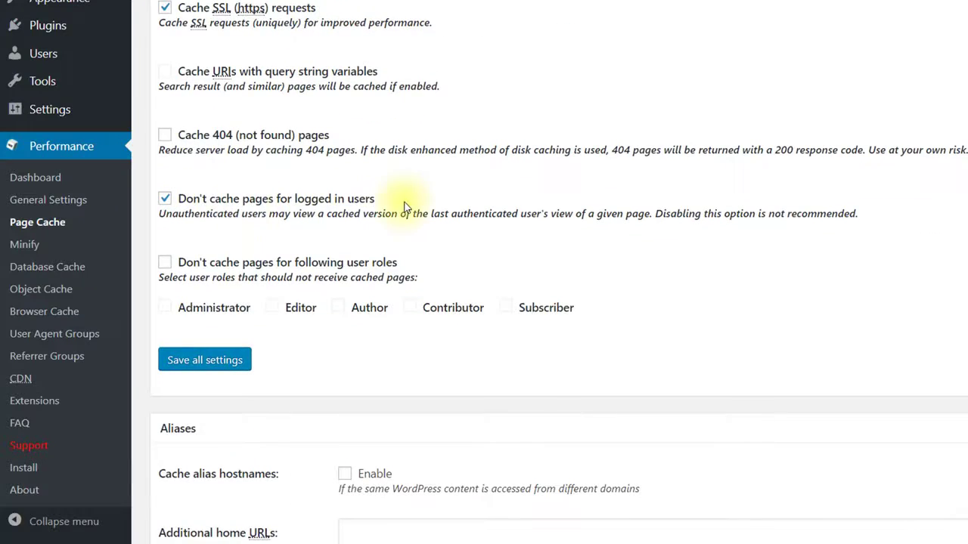
pyautogui.scroll(-5, 357, 281)
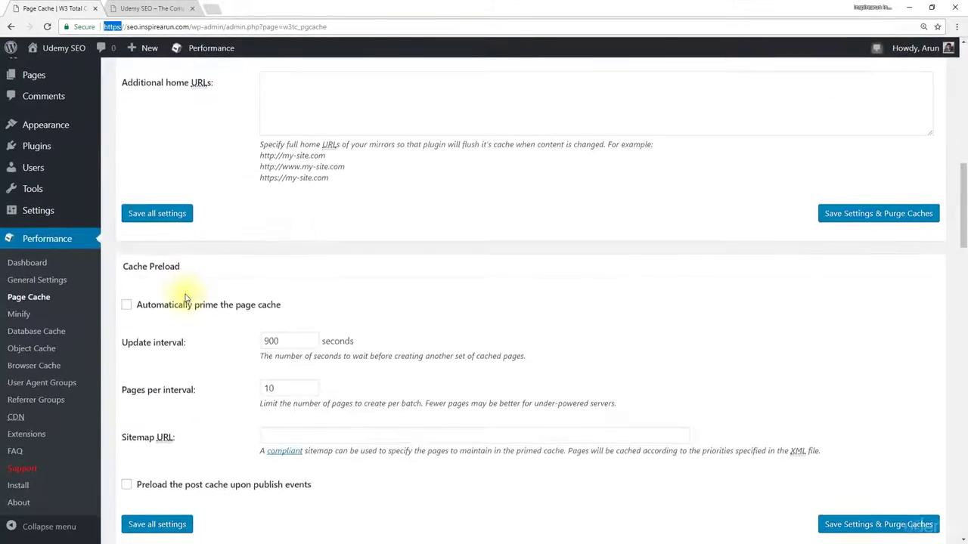
pyautogui.scroll(-7, 185, 297)
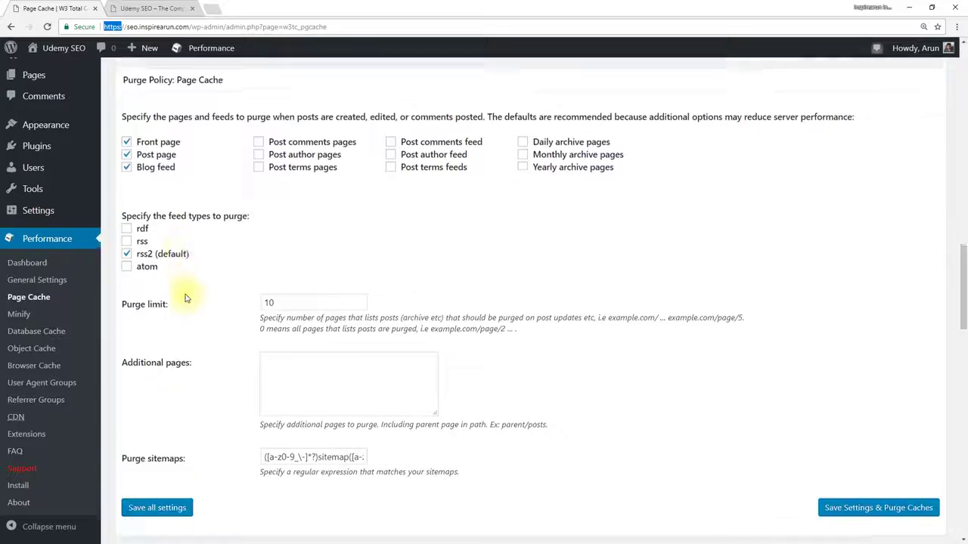
pyautogui.scroll(-6, 187, 298)
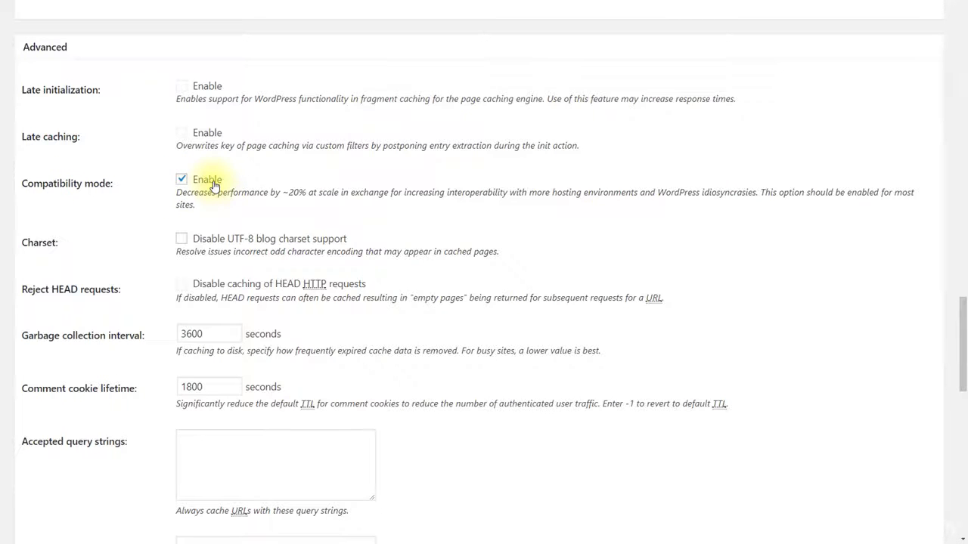
pyautogui.scroll(-10, 214, 185)
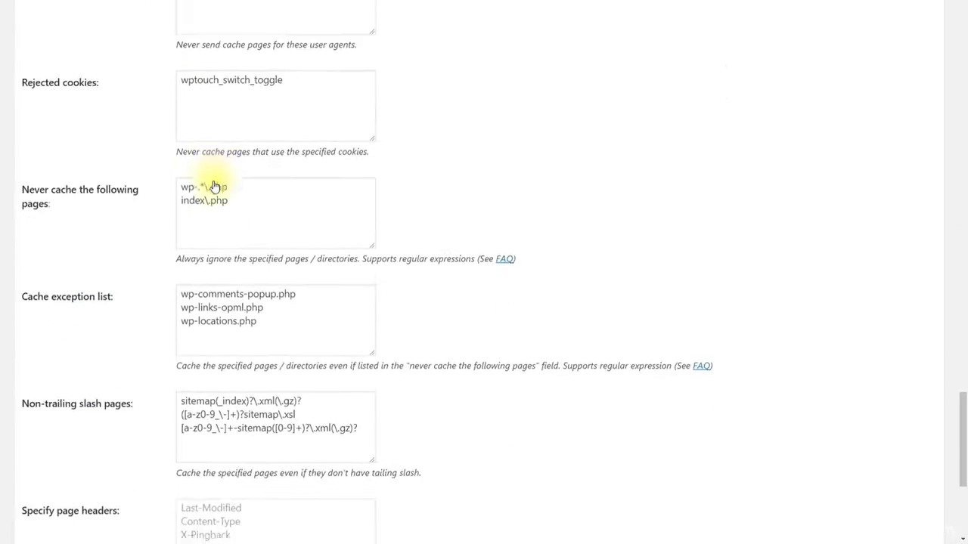
# Save all Page Cache settings
pyautogui.scroll(-1, 214, 185)
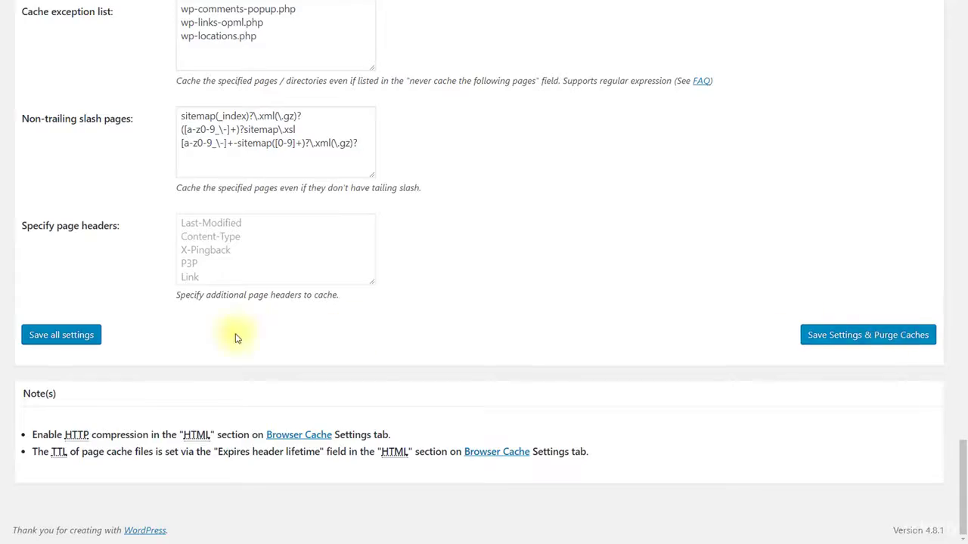
pyautogui.click(61, 335)
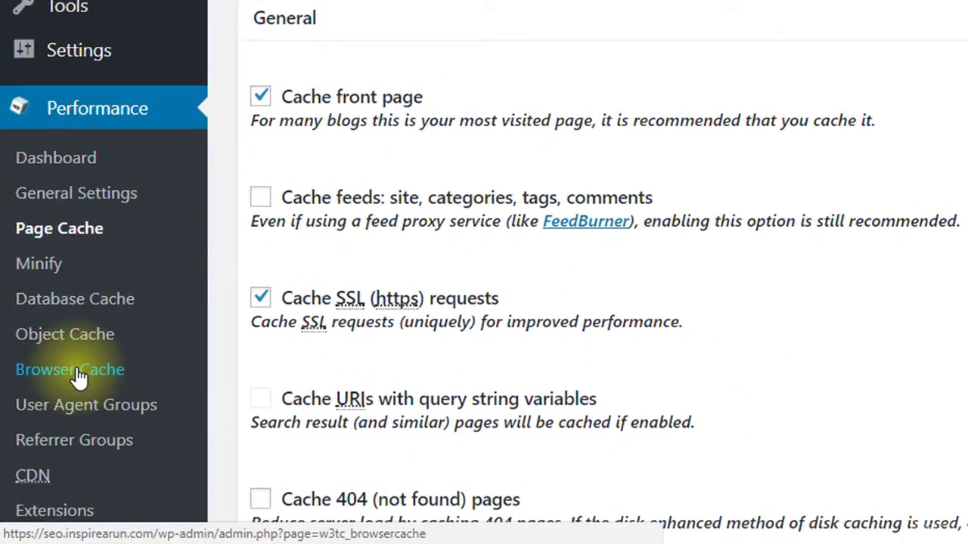
# Open the Browser Cache settings and examine the General options, including HTTP (gzip) compression, query string removal, cookies and 404 error handling
pyautogui.click(79, 371)
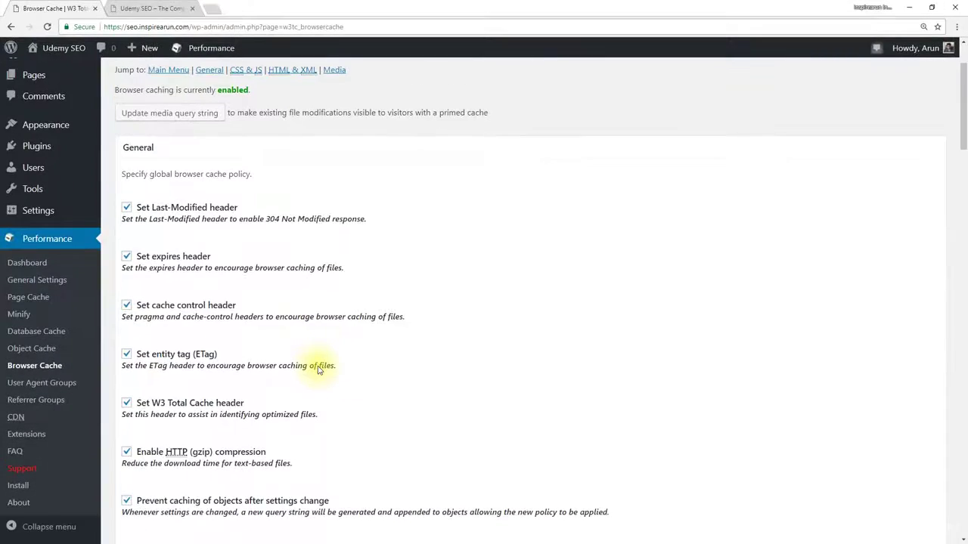
pyautogui.scroll(-2, 319, 370)
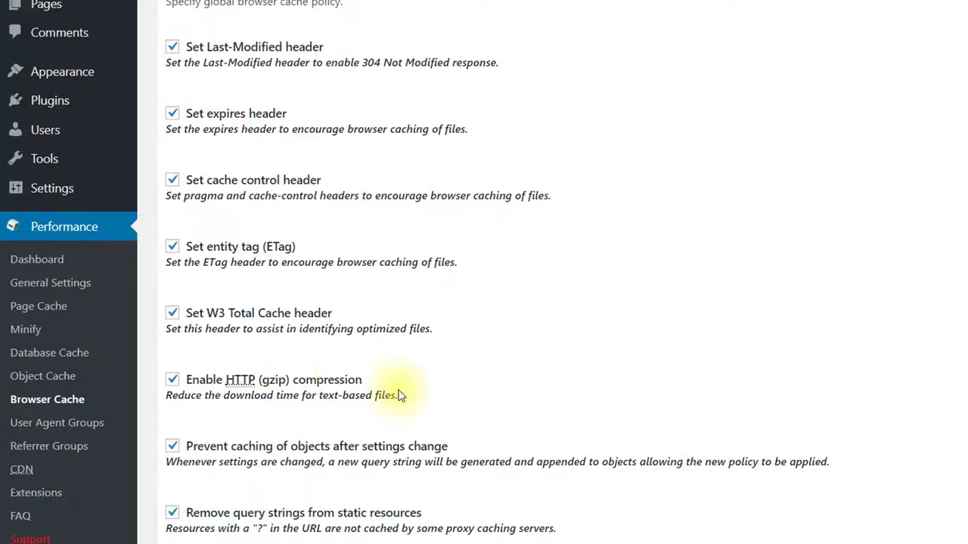
pyautogui.moveTo(363, 380); pyautogui.dragTo(191, 384)
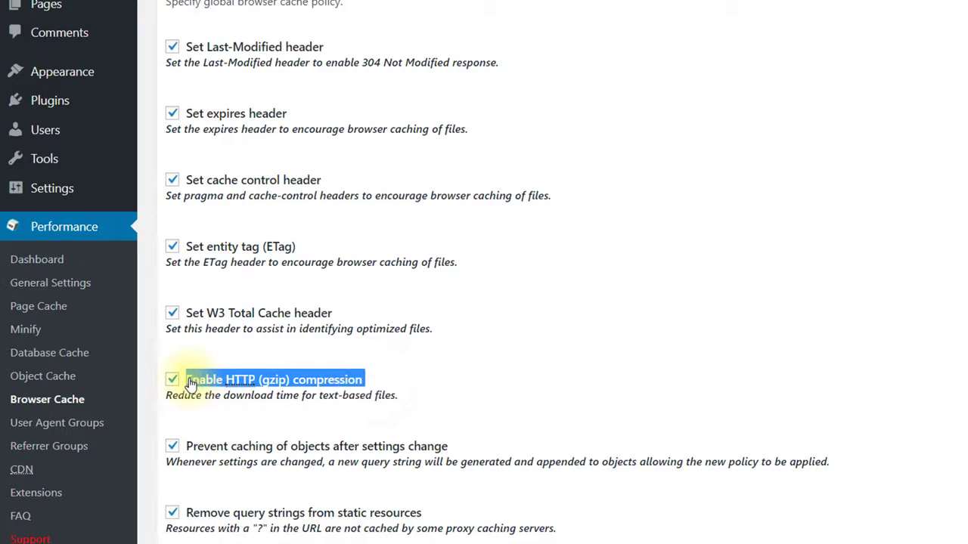
pyautogui.click(421, 404)
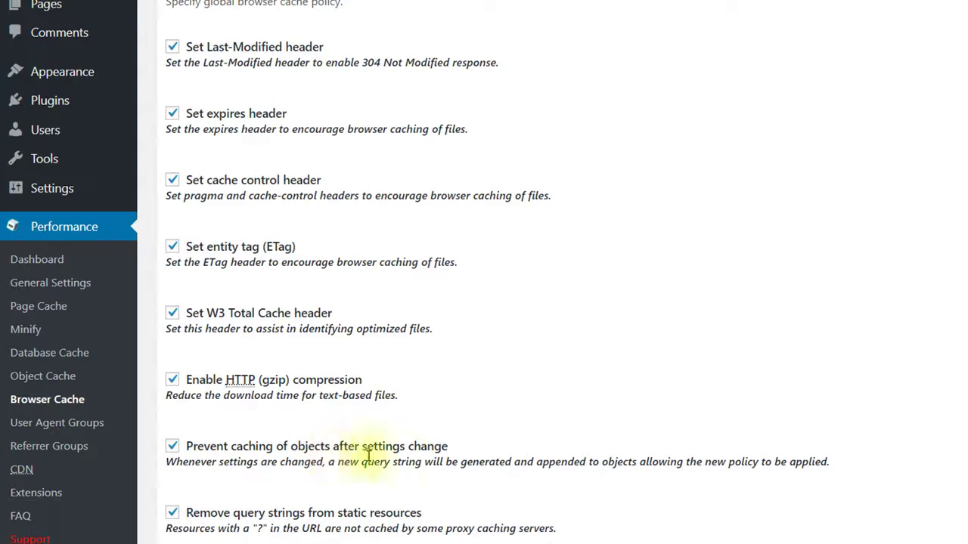
pyautogui.scroll(-2, 463, 455)
pyautogui.scroll(-1, 464, 455)
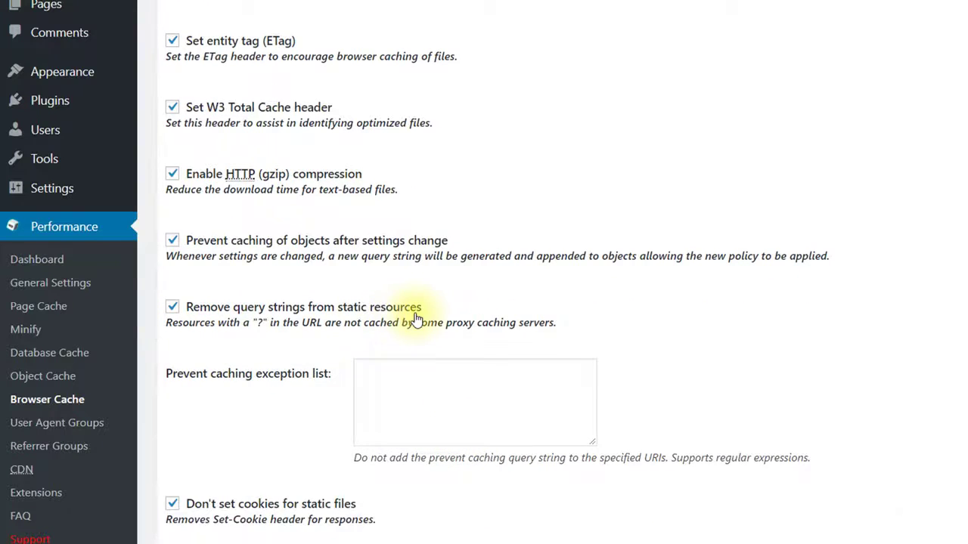
pyautogui.scroll(-3, 415, 320)
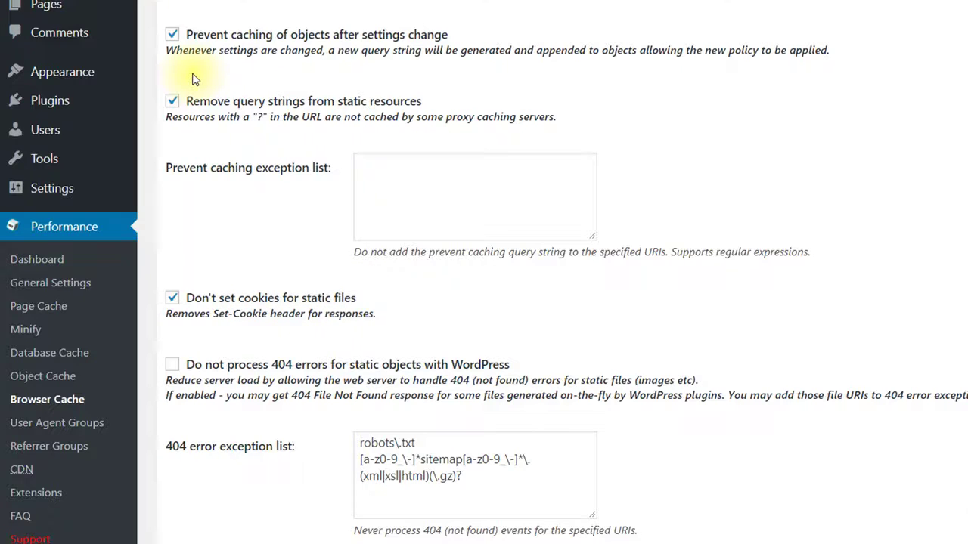
pyautogui.scroll(-2, 192, 79)
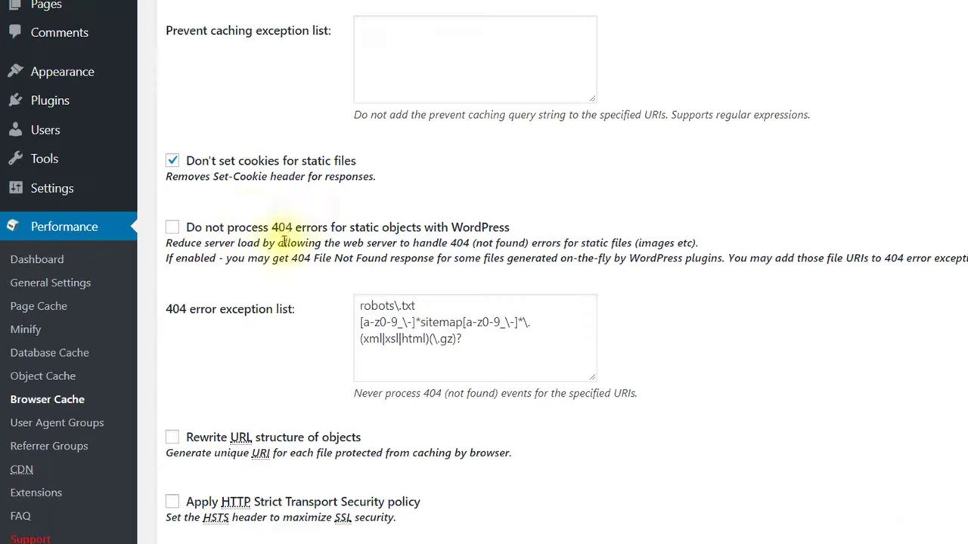
pyautogui.scroll(-1, 361, 217)
pyautogui.scroll(-3, 362, 217)
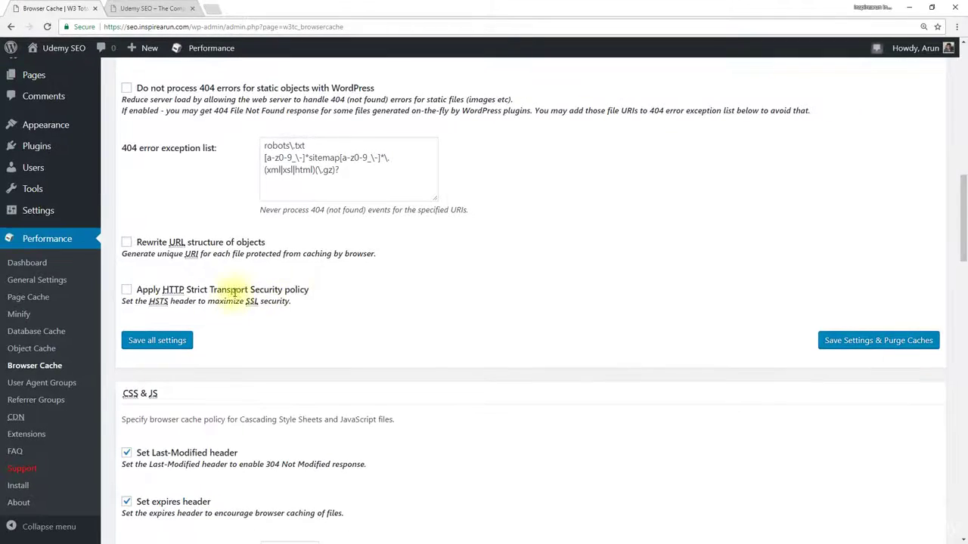
pyautogui.scroll(-1, 309, 307)
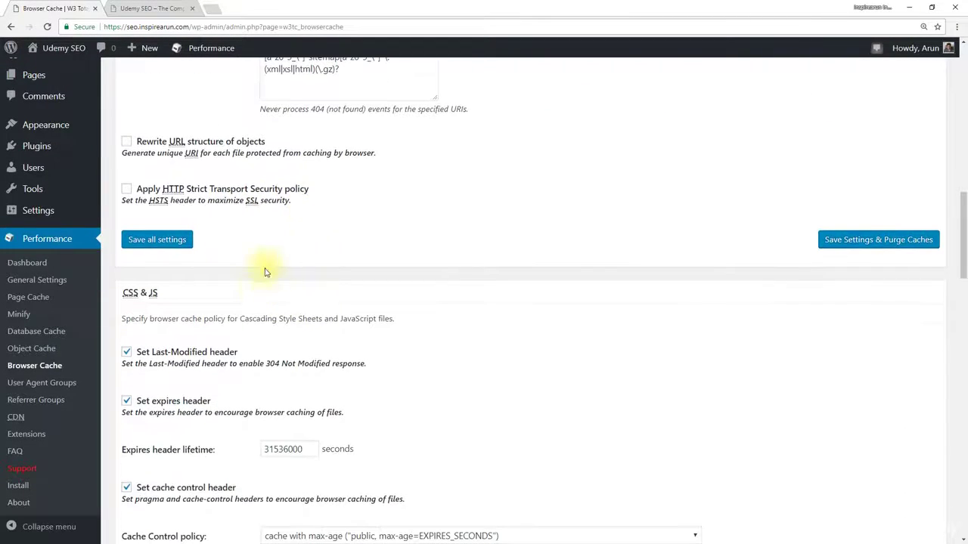
# Compare the General browser cache options with those for CSS & JS, HTML & XML, and Media & Other Files
pyautogui.scroll(1, 296, 289)
pyautogui.scroll(10, 297, 289)
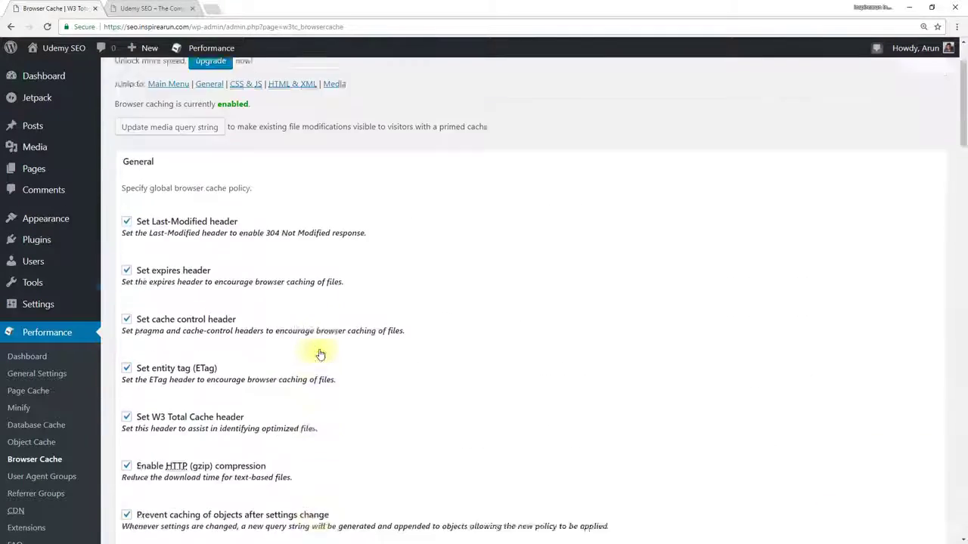
pyautogui.scroll(-15, 226, 288)
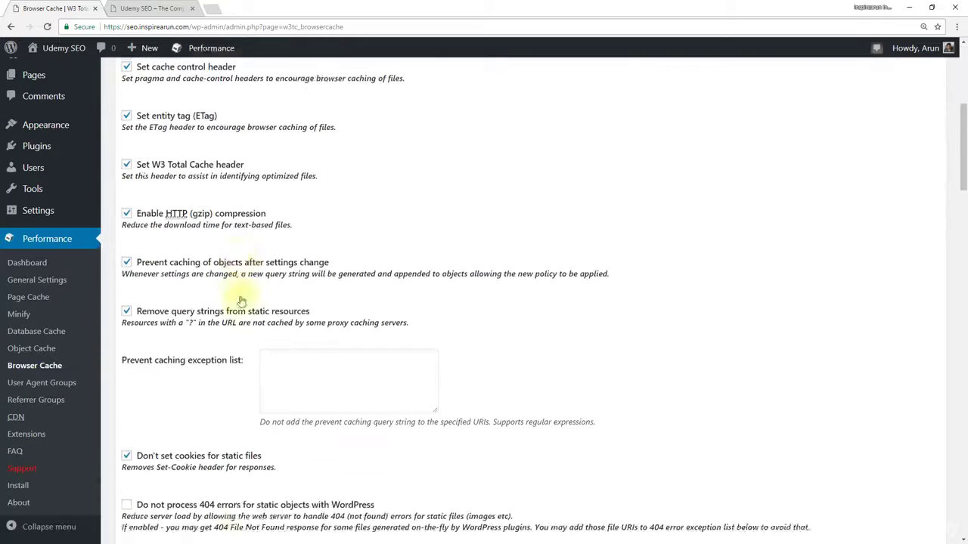
pyautogui.scroll(-1, 240, 296)
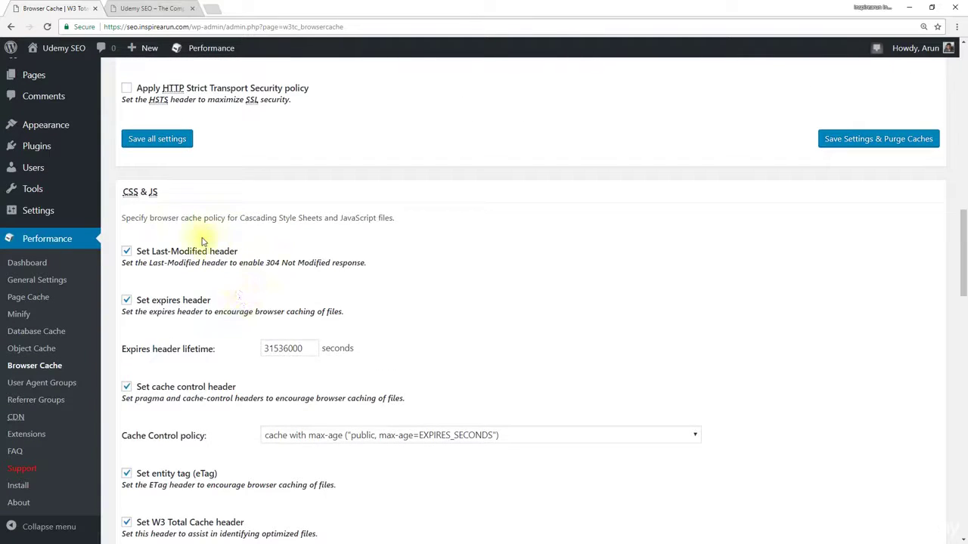
pyautogui.scroll(-5, 215, 317)
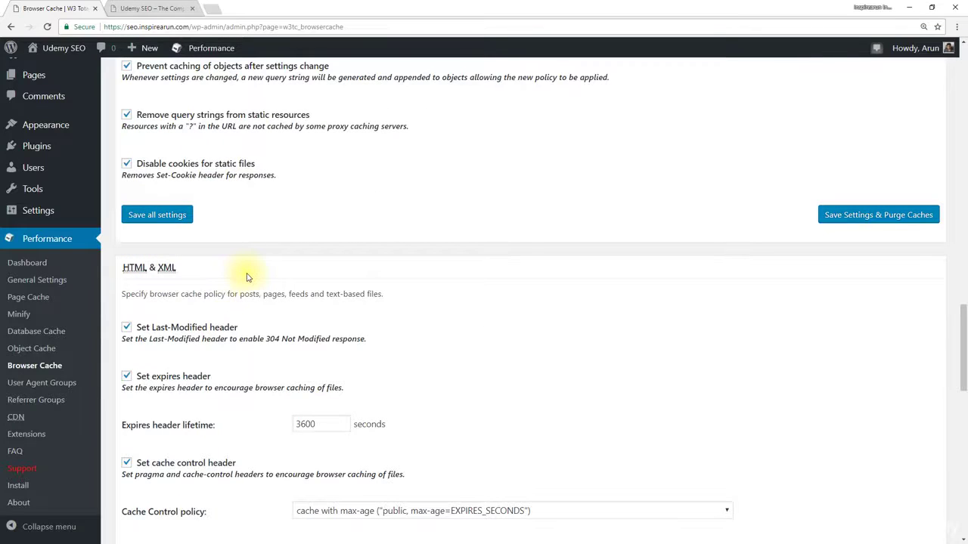
pyautogui.scroll(-6, 249, 274)
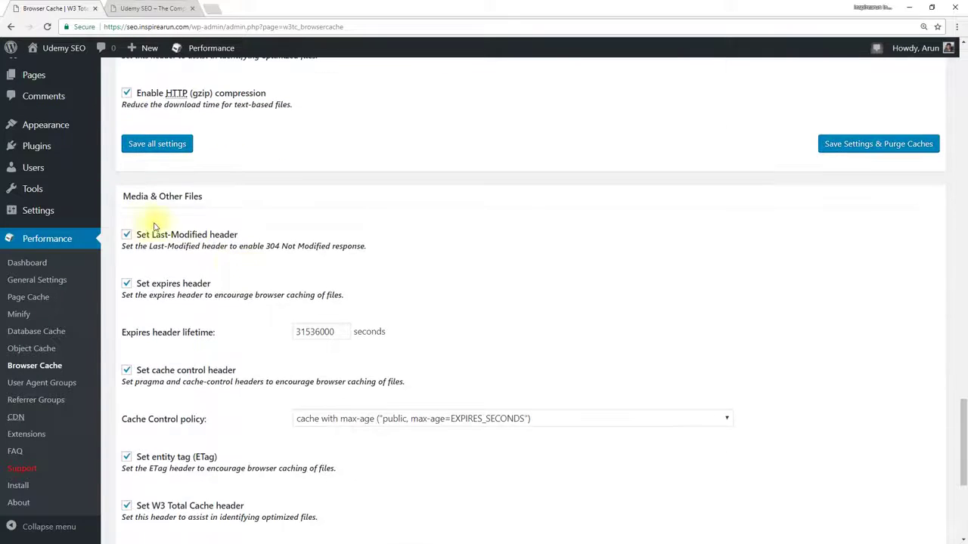
pyautogui.scroll(-4, 252, 190)
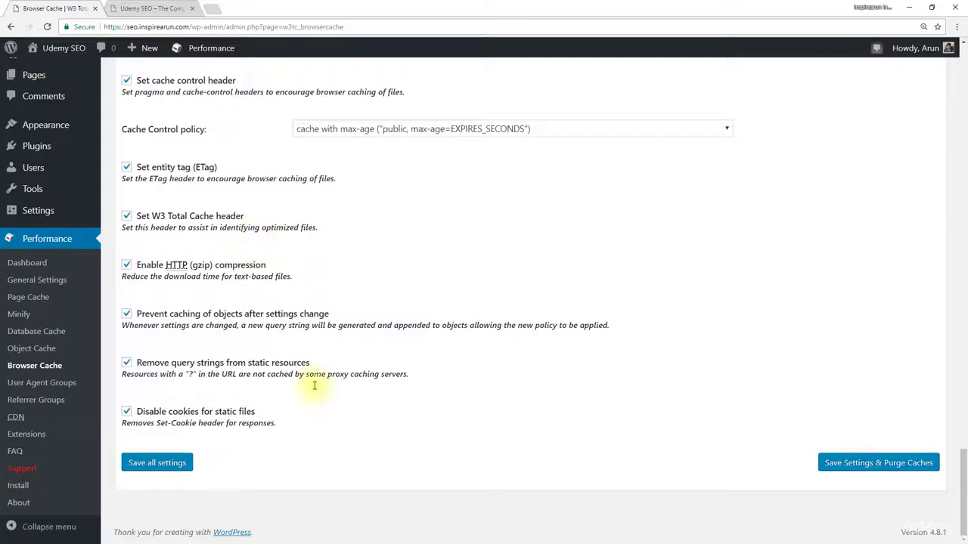
# Save all Browser Cache settings and empty the page cache
pyautogui.click(138, 464)
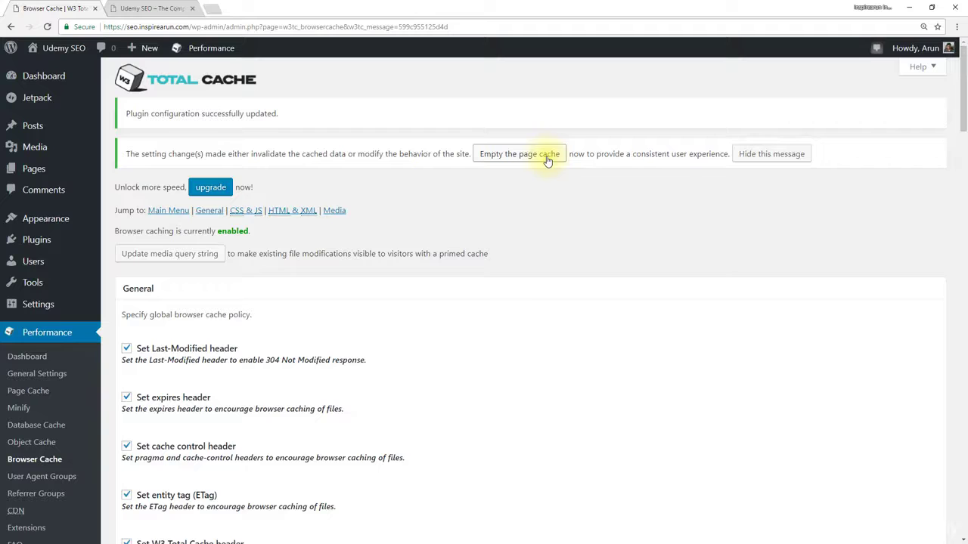
pyautogui.click(548, 159)
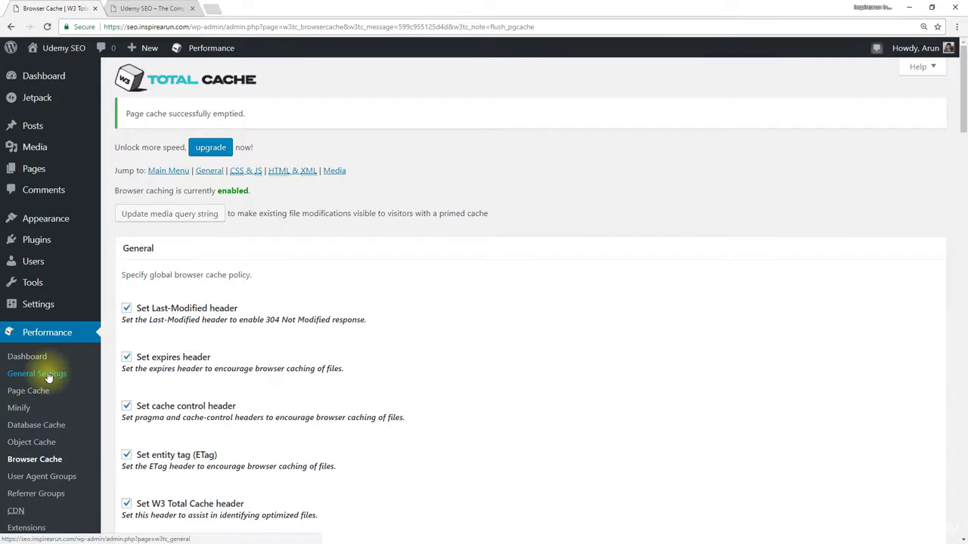
# Go to the Minify section of the caching plugin's General Settings, and open the Speed Booster Pack settings in an adjacent browser tab
pyautogui.click(46, 376)
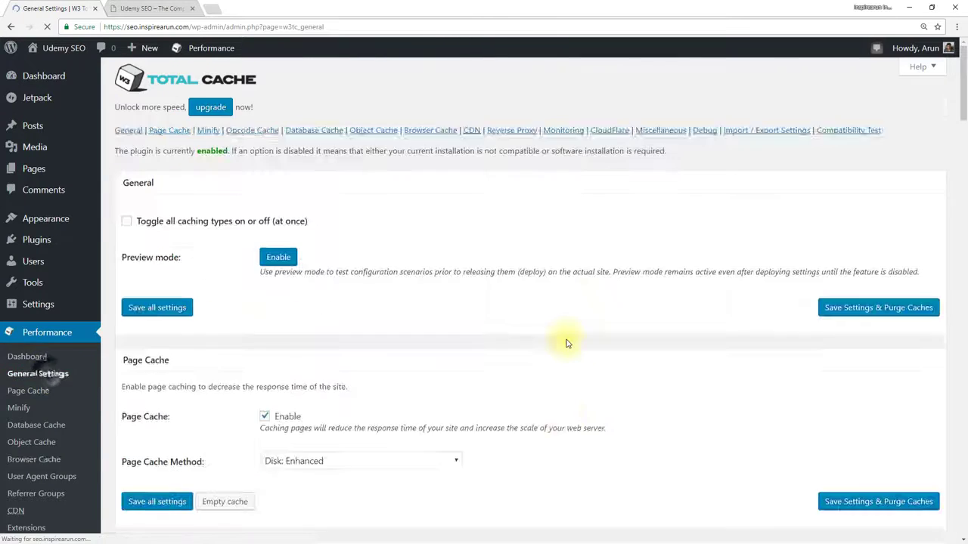
pyautogui.scroll(-5, 565, 341)
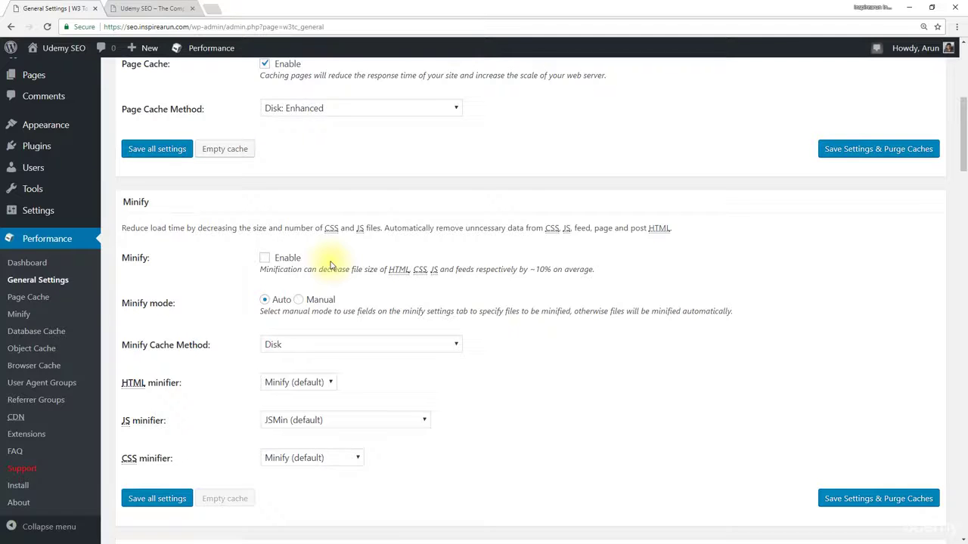
pyautogui.moveTo(48, 212)
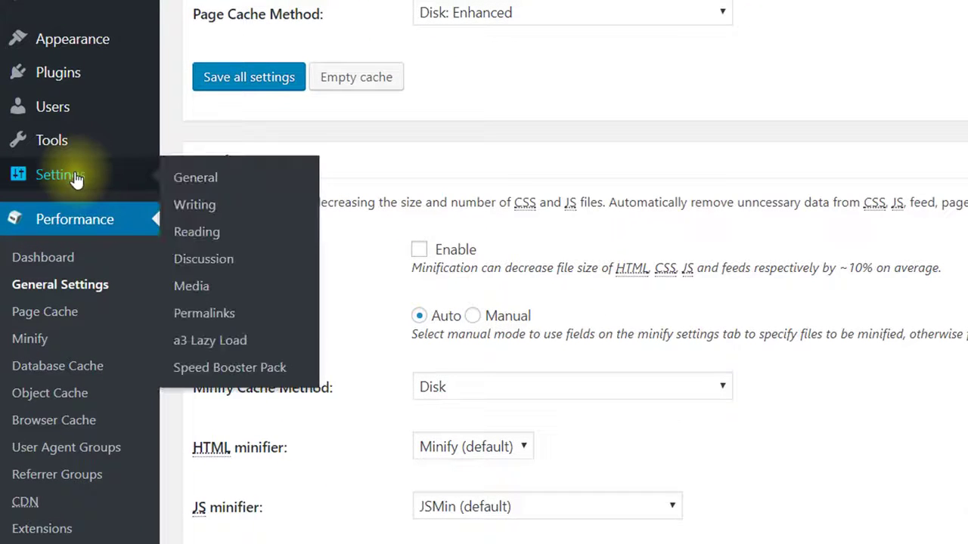
pyautogui.middleClick(230, 367)
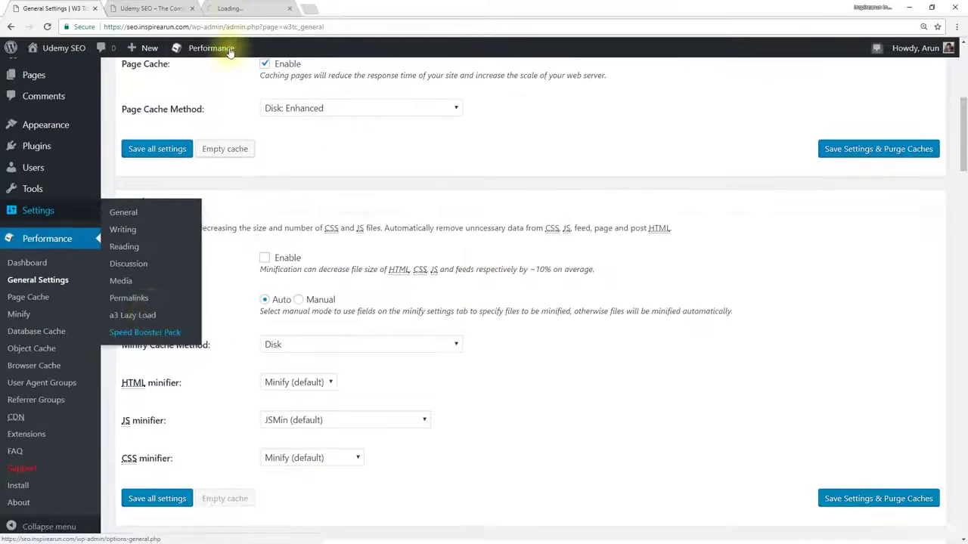
pyautogui.moveTo(227, 9); pyautogui.dragTo(151, 9)
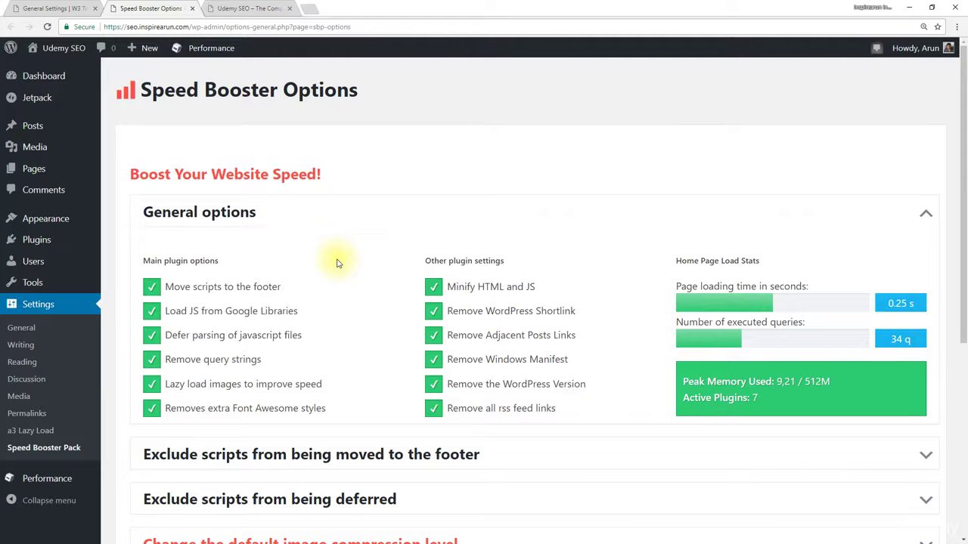
# Turn off lazy load, query string removal, moving scripts to the footer, Google Libraries JS, deferred JavaScript parsing, and Minify HTML and JS
pyautogui.click(151, 384)
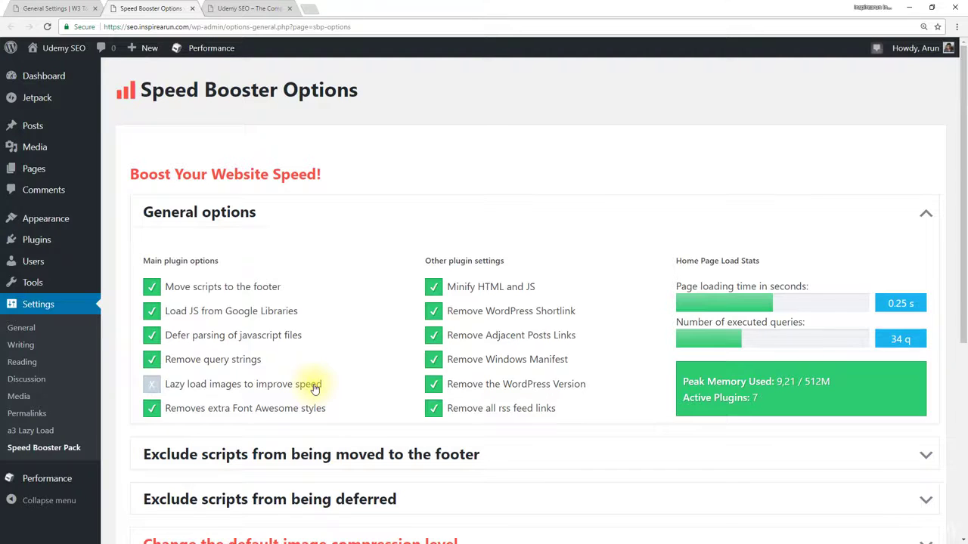
pyautogui.click(151, 360)
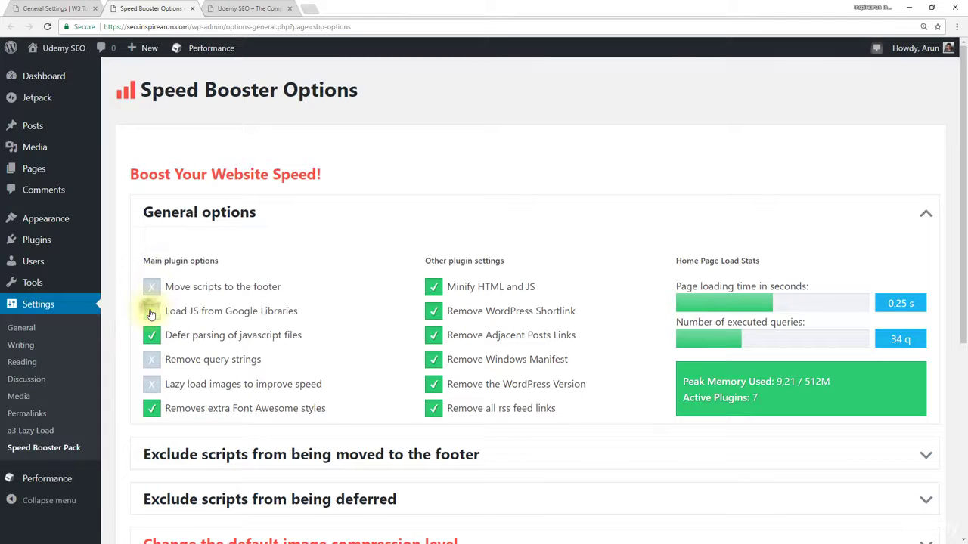
pyautogui.click(161, 339)
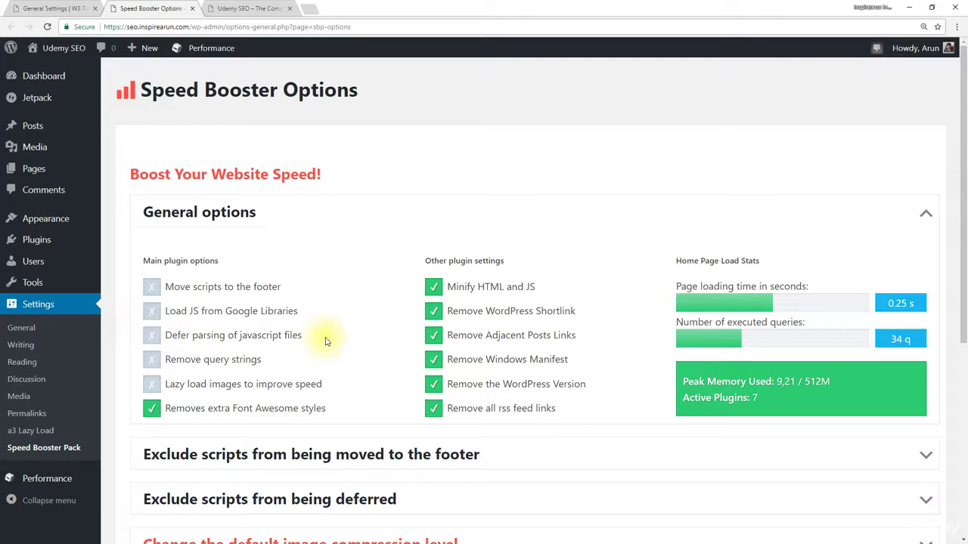
pyautogui.click(434, 290)
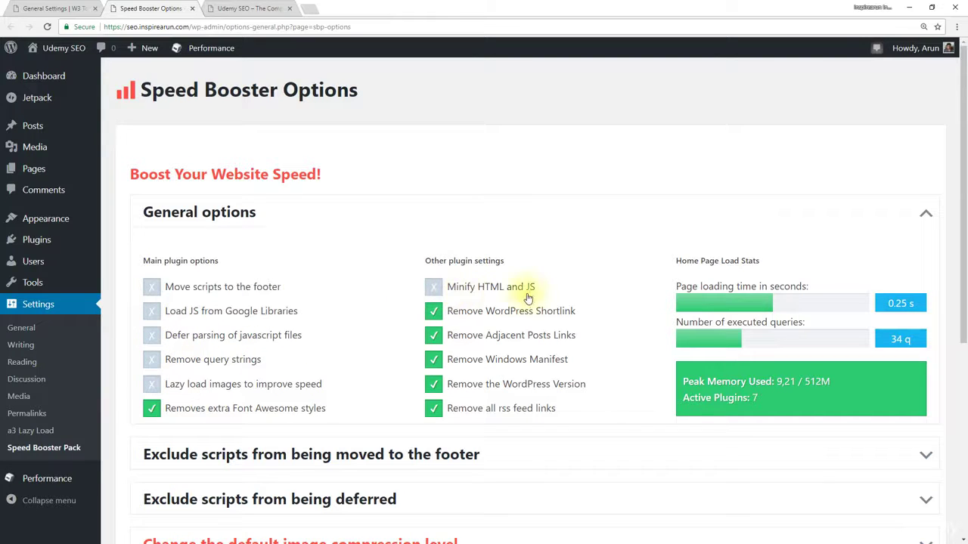
# Turn off Load CSS asynchronously in the "Still need more speed?" section
pyautogui.scroll(-3, 454, 318)
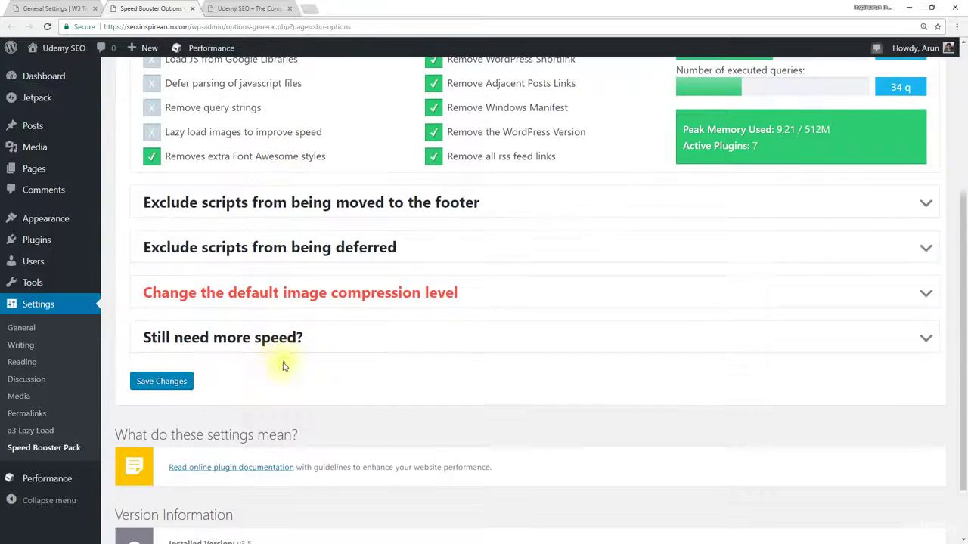
pyautogui.click(231, 338)
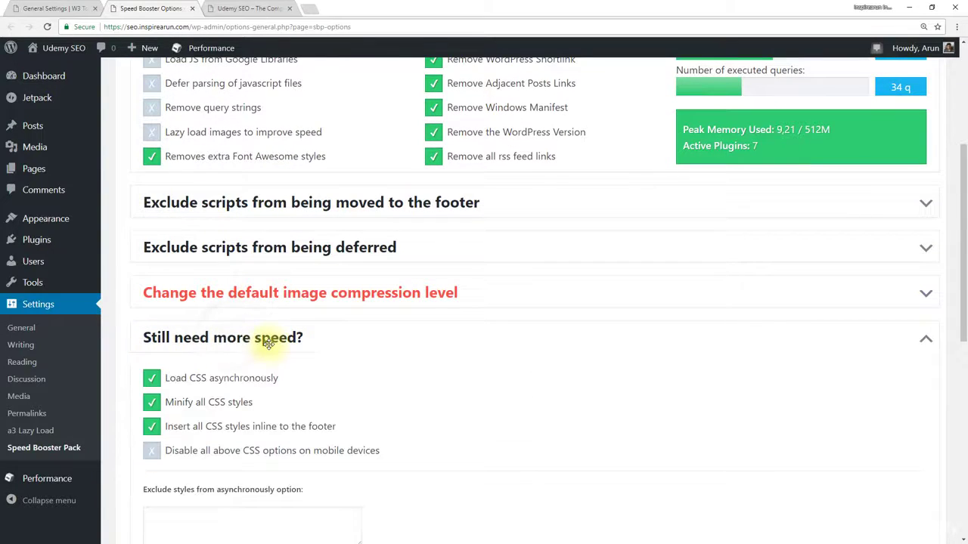
pyautogui.click(151, 377)
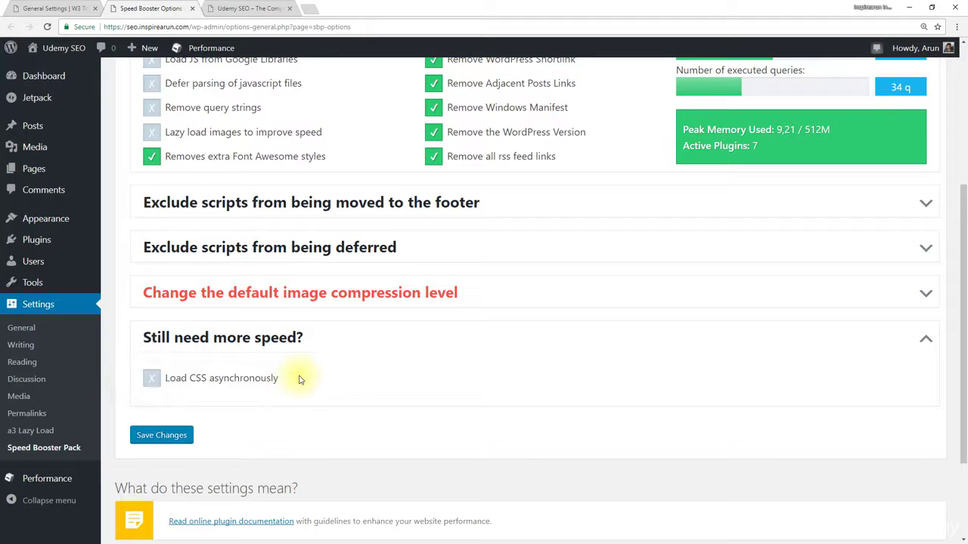
# Review the general options once more and save the Speed Booster Pack changes
pyautogui.scroll(2, 295, 378)
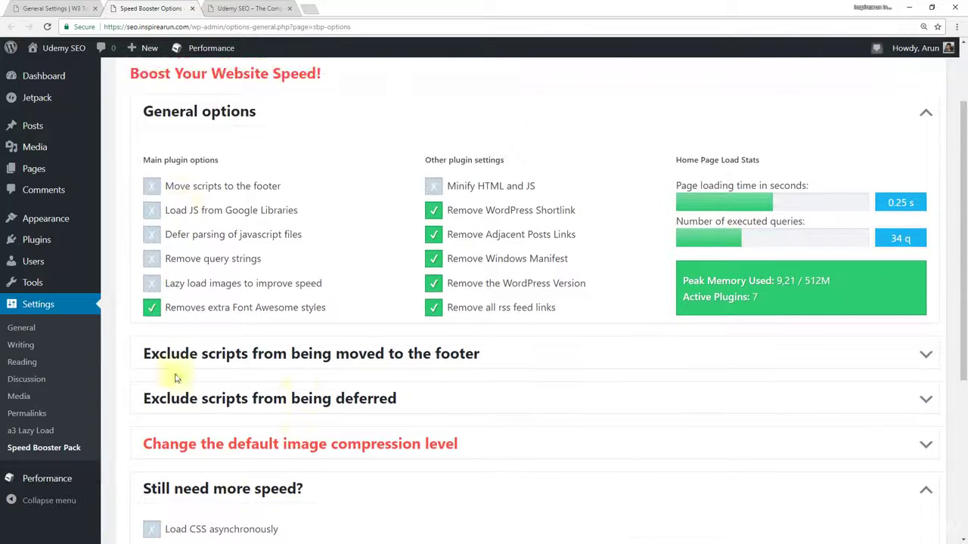
pyautogui.click(434, 189)
pyautogui.scroll(2, 337, 323)
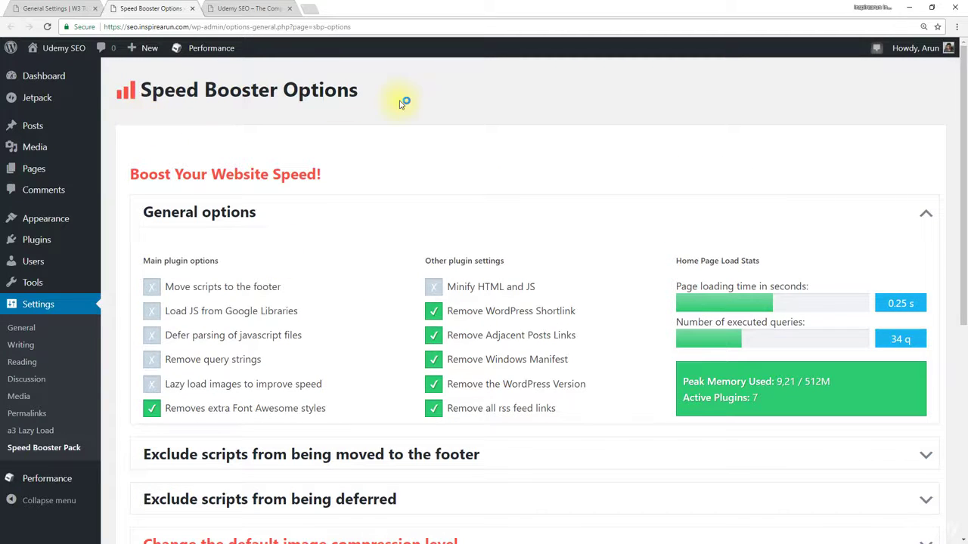
pyautogui.scroll(-2, 373, 174)
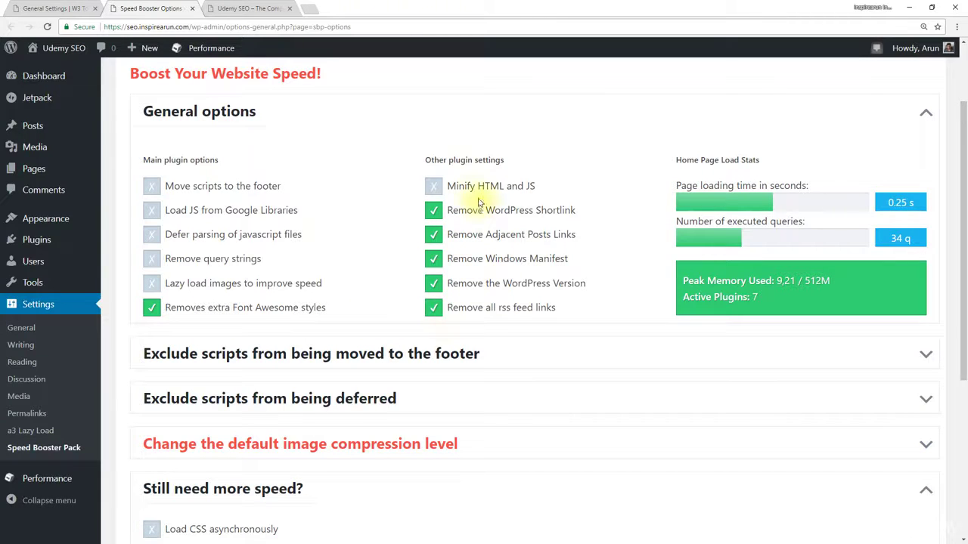
pyautogui.scroll(1, 439, 306)
pyautogui.scroll(-3, 411, 303)
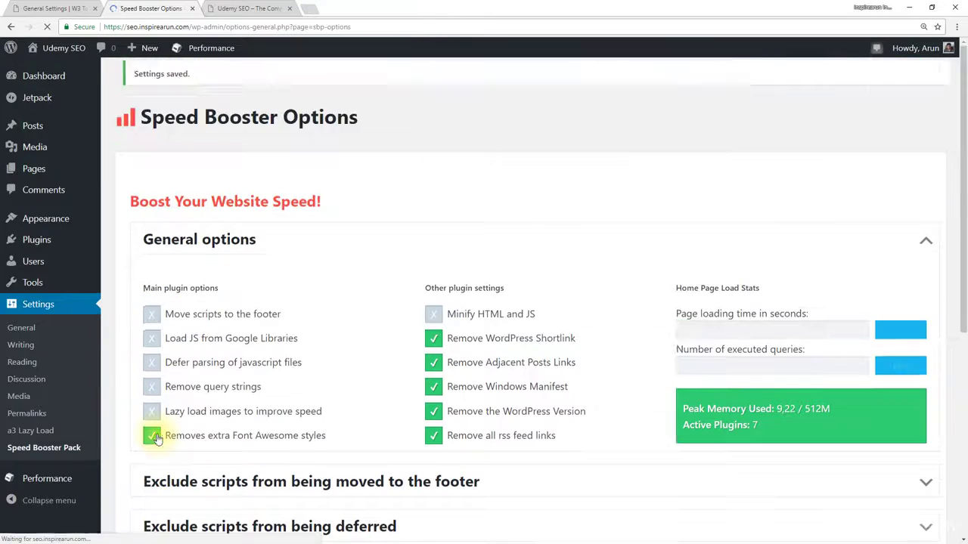
# Return to the W3 Total Cache general settings and enable Minify
pyautogui.click(34, 8)
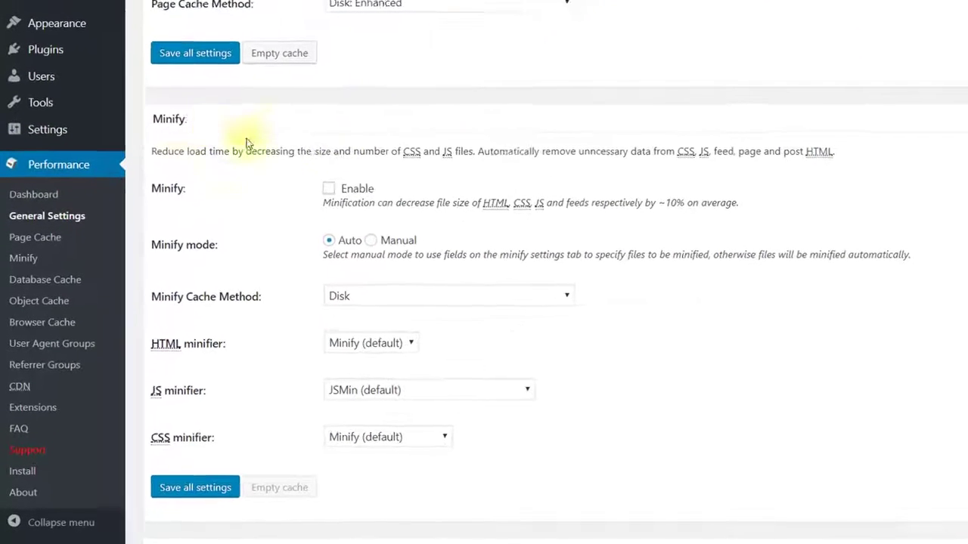
pyautogui.click(333, 188)
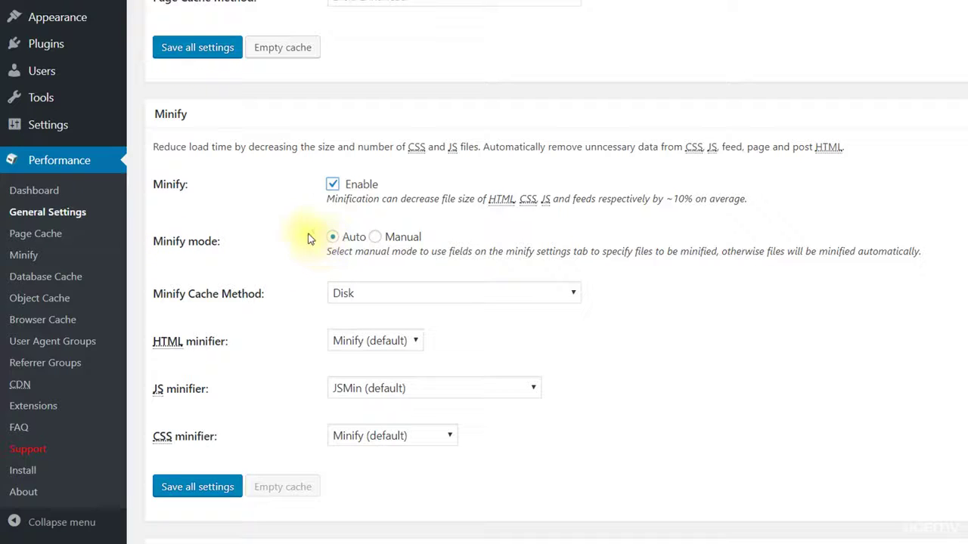
# Choose Disk as the Minify Cache Method and save all general settings
pyautogui.scroll(-1, 322, 241)
pyautogui.click(428, 231)
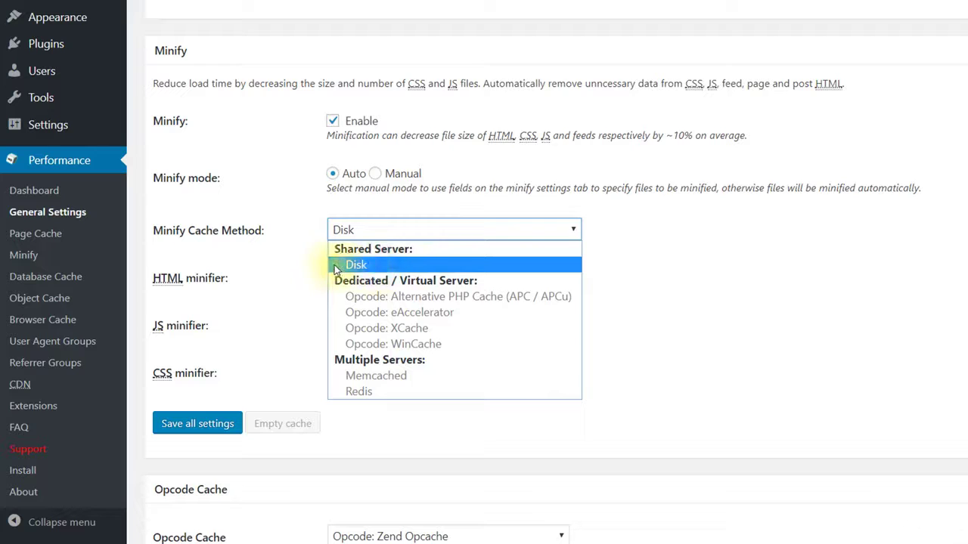
pyautogui.click(400, 266)
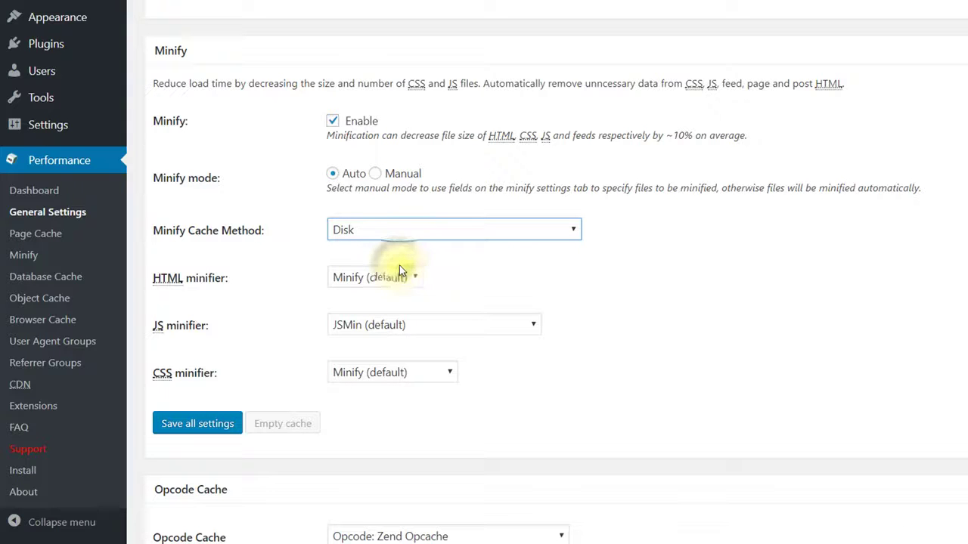
pyautogui.click(195, 423)
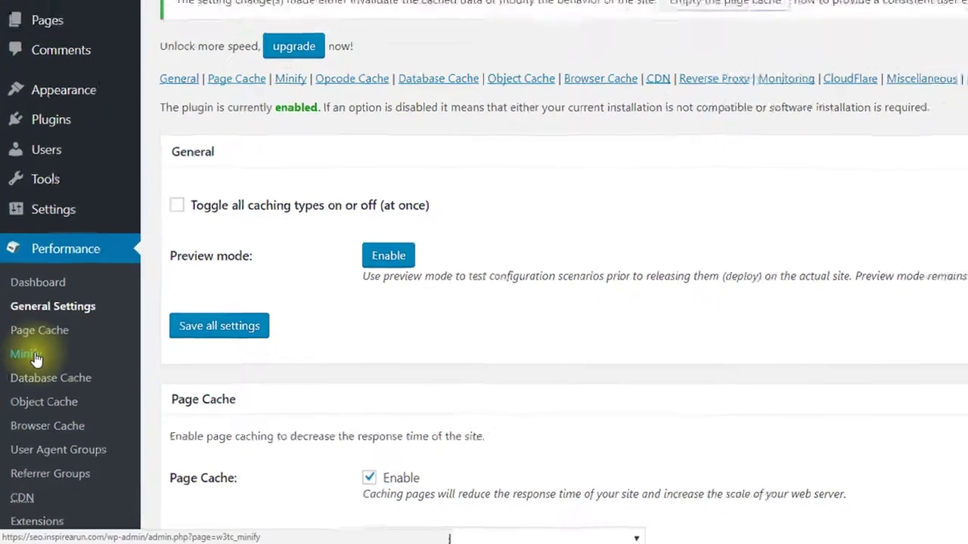
# Open the detailed Minify settings page and enable HTML minification
pyautogui.click(40, 341)
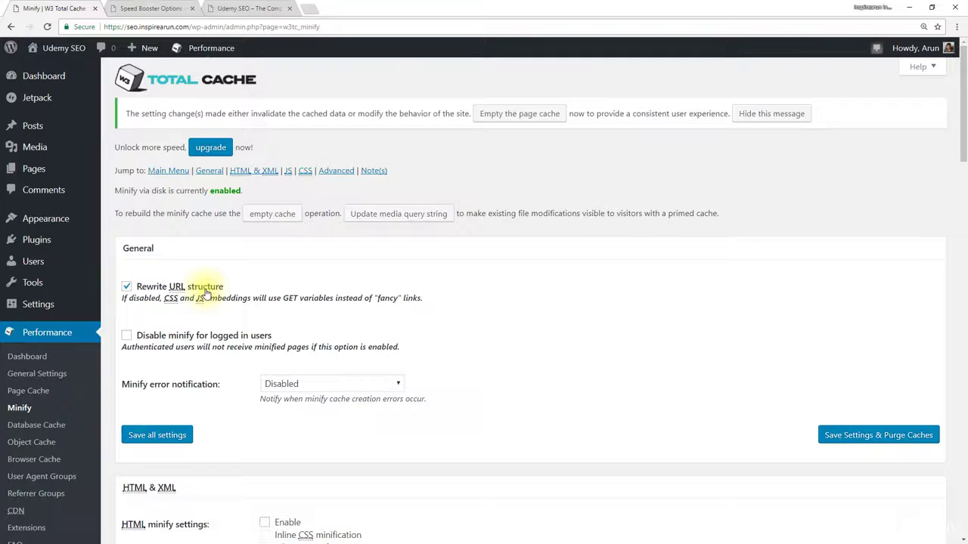
pyautogui.scroll(-4, 266, 222)
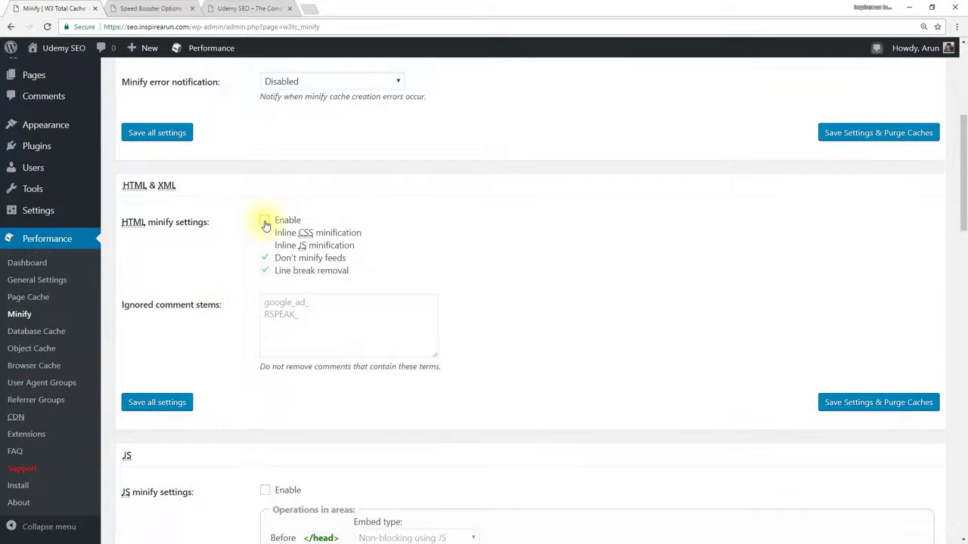
pyautogui.click(264, 221)
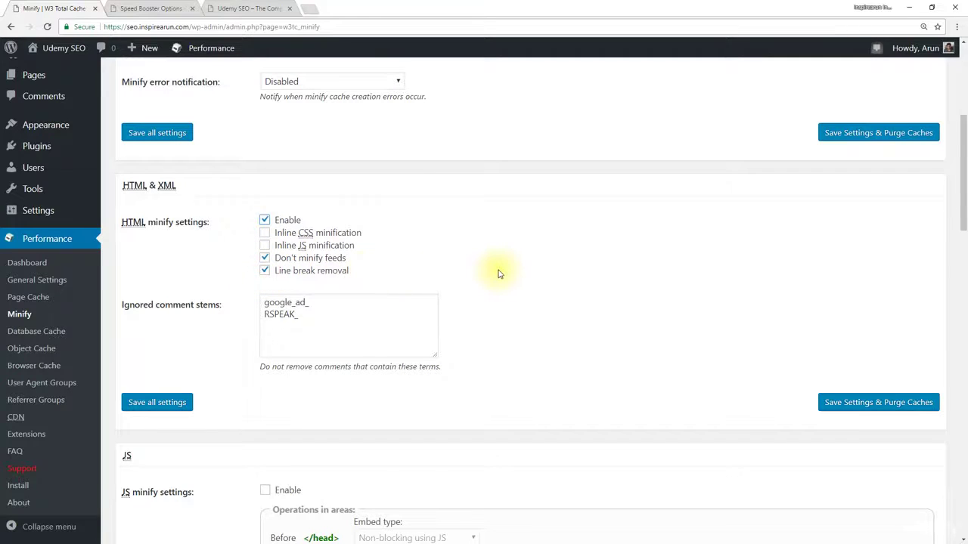
# Enable JS minification and set the embed type before </head> and after <body> to Non-blocking using "async"
pyautogui.scroll(-3, 498, 274)
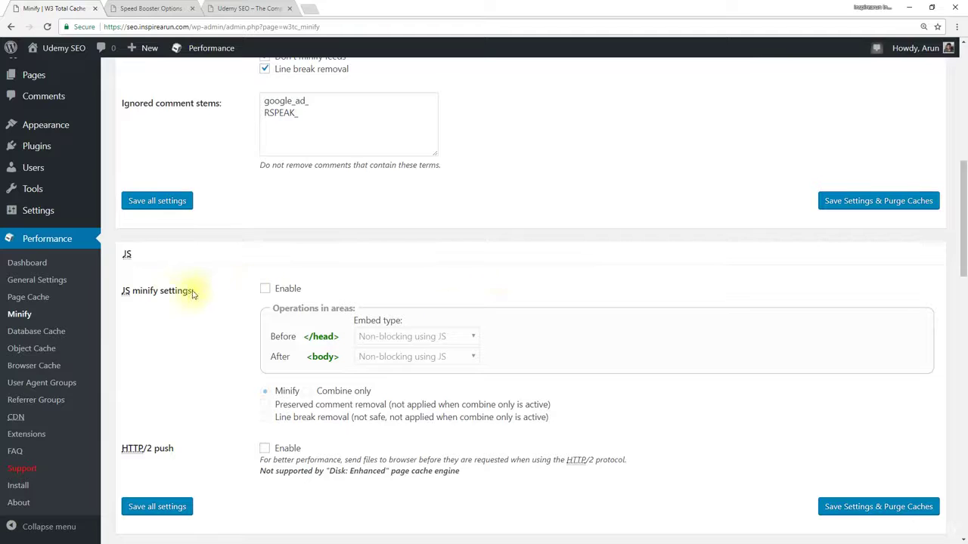
pyautogui.click(265, 289)
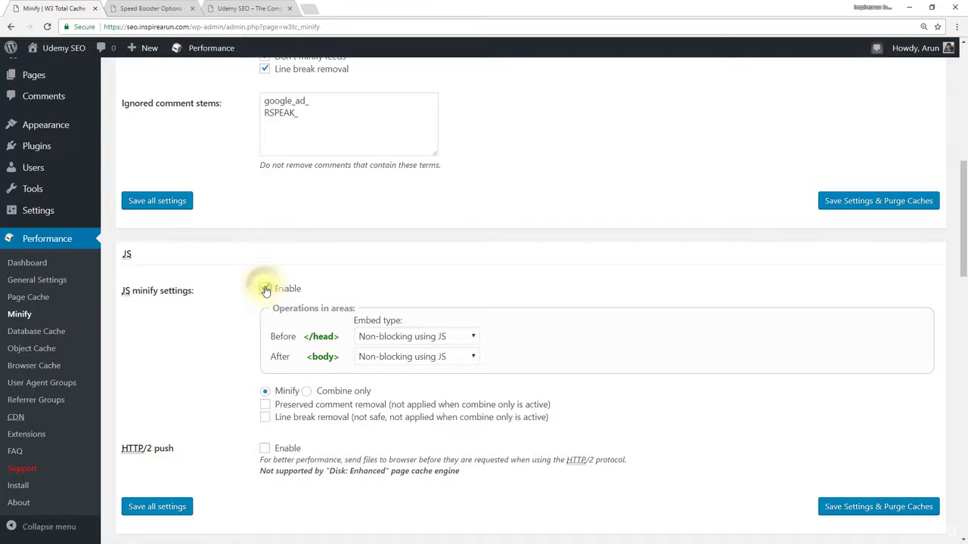
pyautogui.click(470, 338)
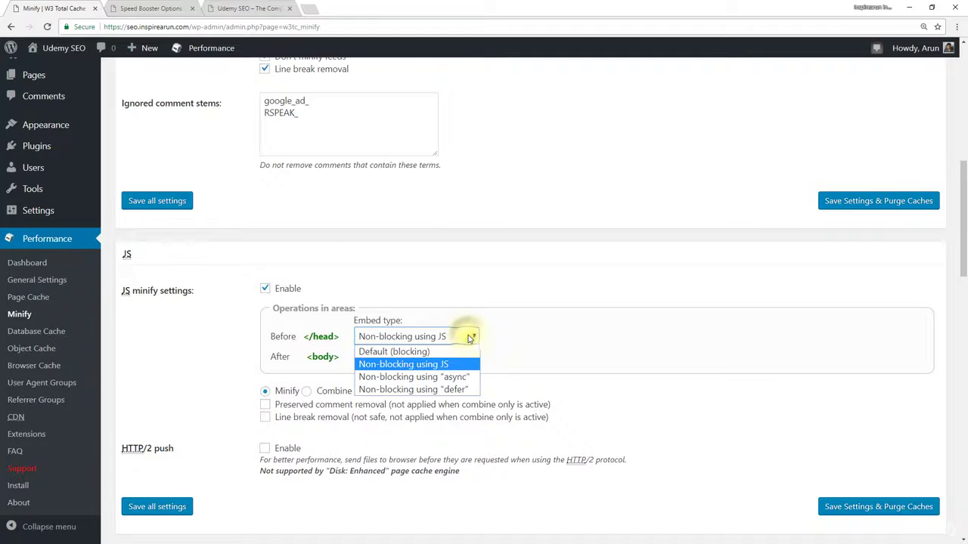
pyautogui.click(454, 378)
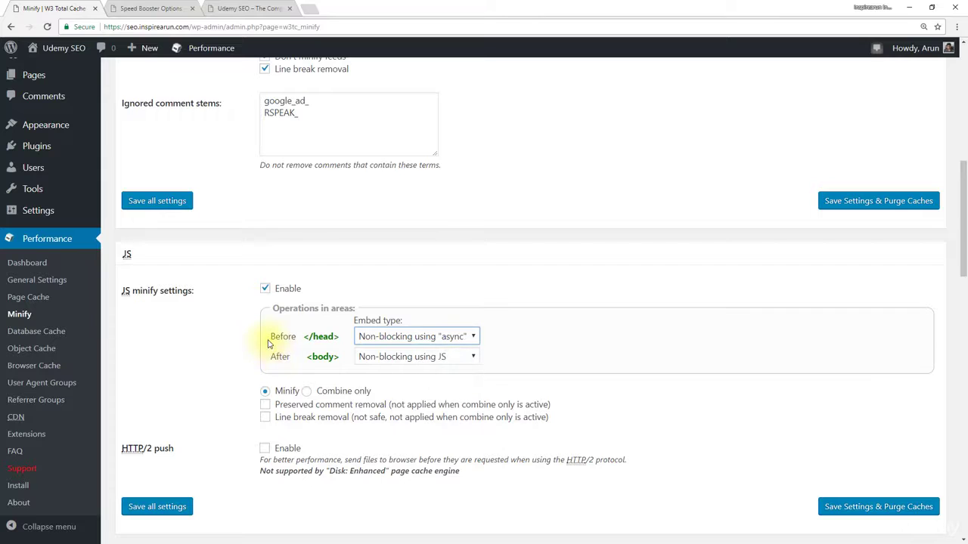
pyautogui.click(414, 358)
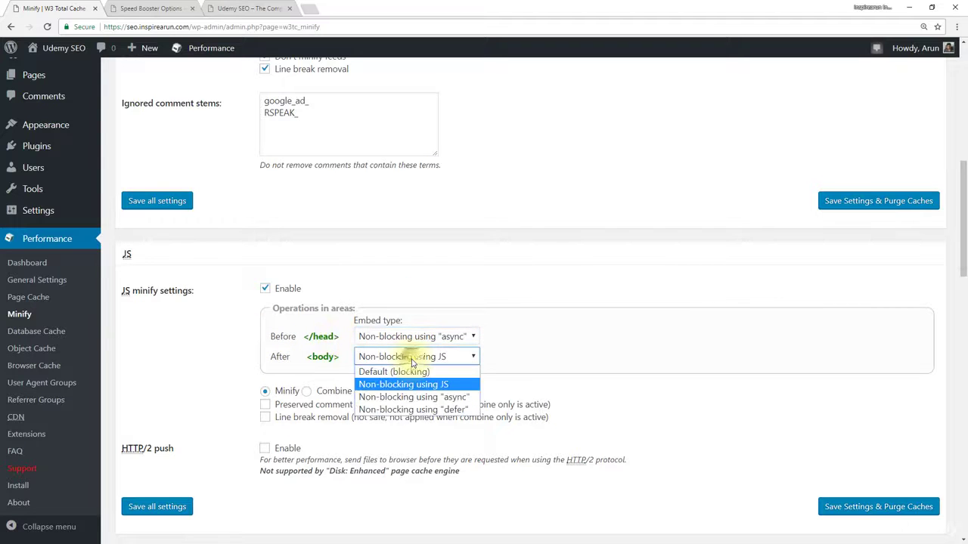
pyautogui.click(420, 397)
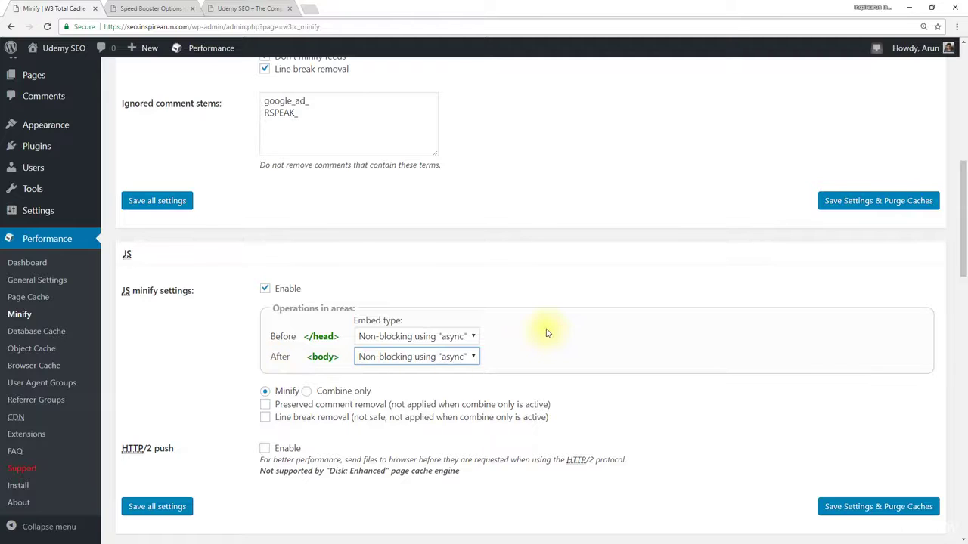
# Enable CSS minification in the Minify settings
pyautogui.scroll(-4, 547, 333)
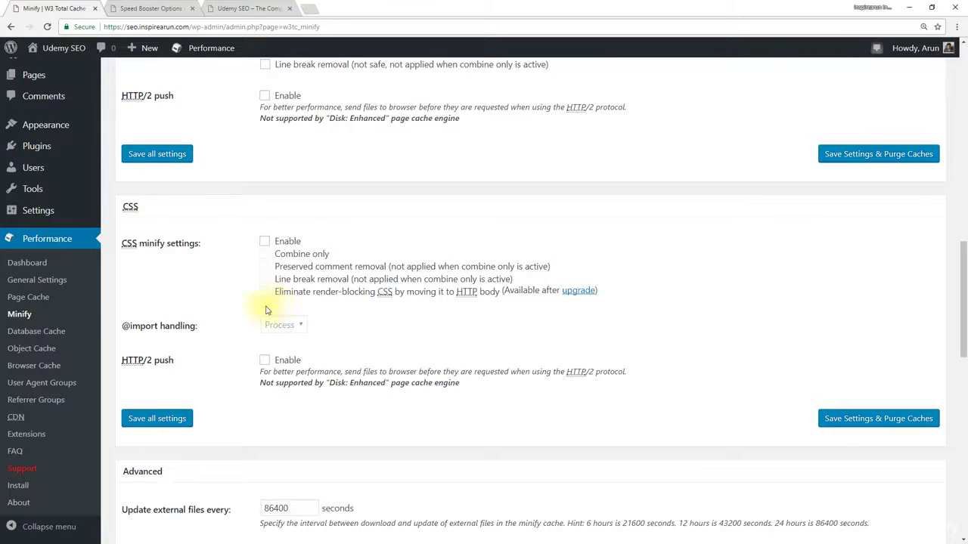
pyautogui.click(264, 244)
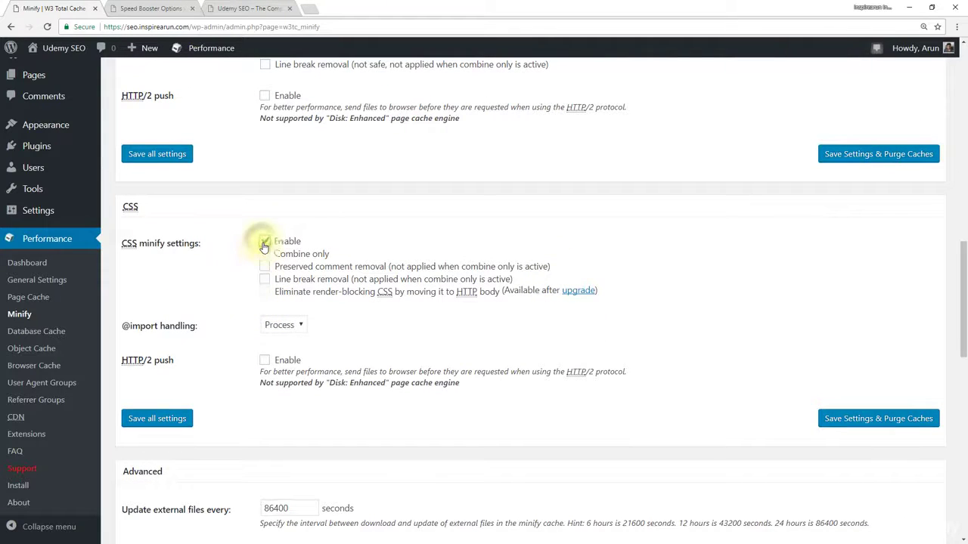
# Save all Minify settings, and empty the minify cache and the page cache
pyautogui.scroll(-10, 264, 244)
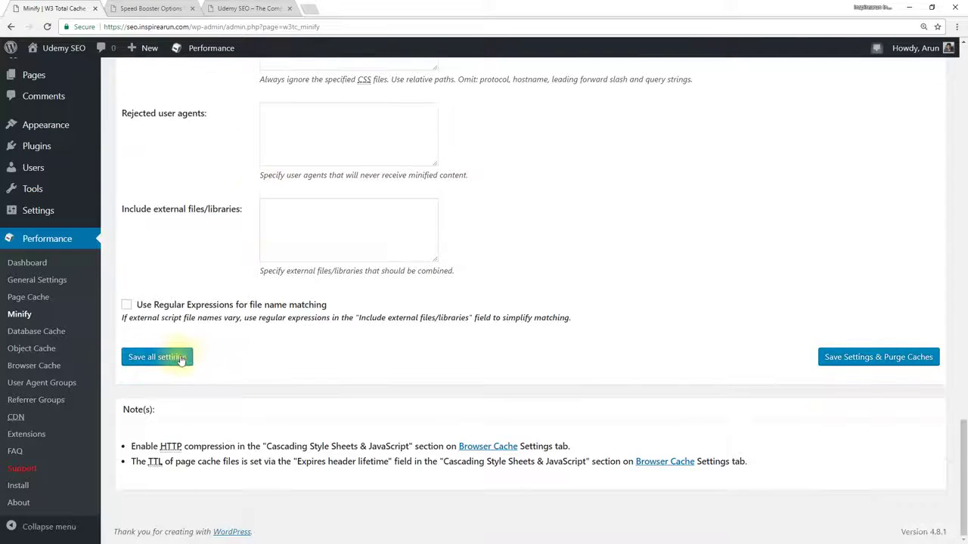
pyautogui.click(174, 360)
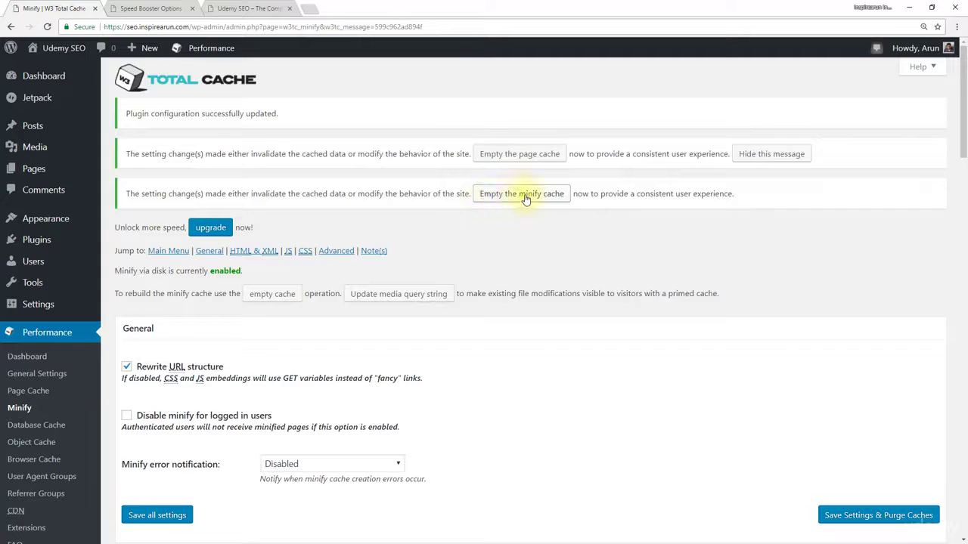
pyautogui.click(533, 196)
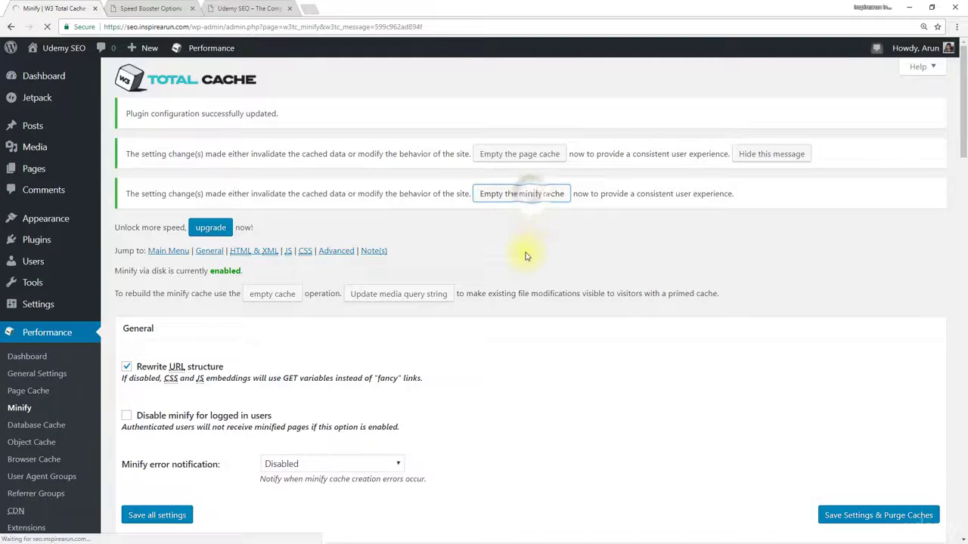
pyautogui.click(520, 156)
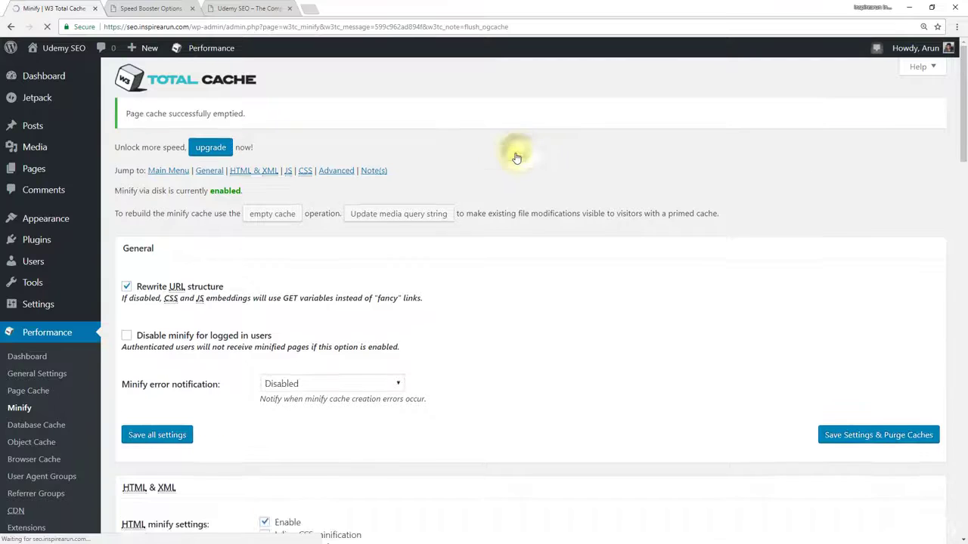
# Reload the site's front page and check how its layout displays with minification on
pyautogui.click(227, 8)
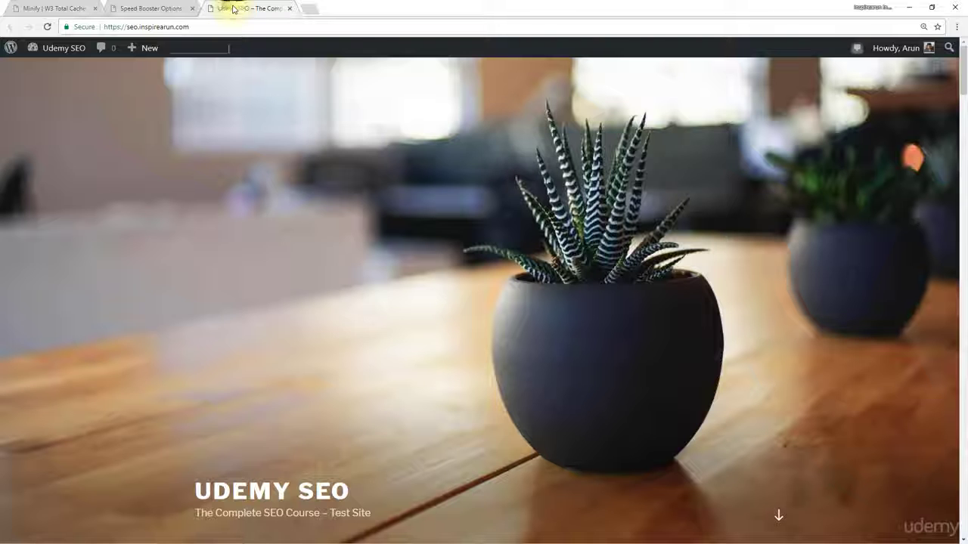
pyautogui.click(47, 28)
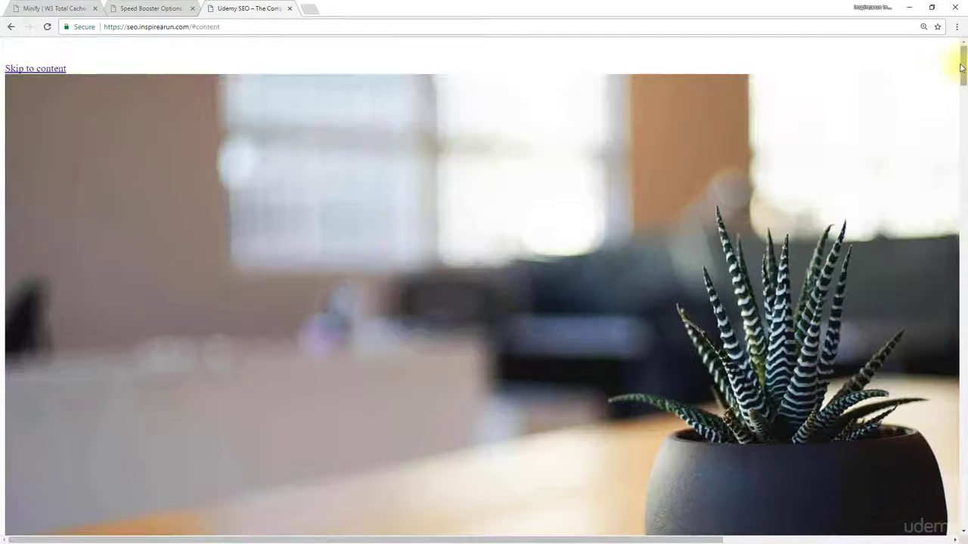
pyautogui.moveTo(964, 67)
pyautogui.mouseDown()
pyautogui.moveTo(964, 458)
pyautogui.moveTo(950, 519)
pyautogui.moveTo(944, 441)
pyautogui.moveTo(962, 65)
pyautogui.mouseUp()
# Update the media query string from the Minify settings page and empty the page cache
pyautogui.click(44, 7)
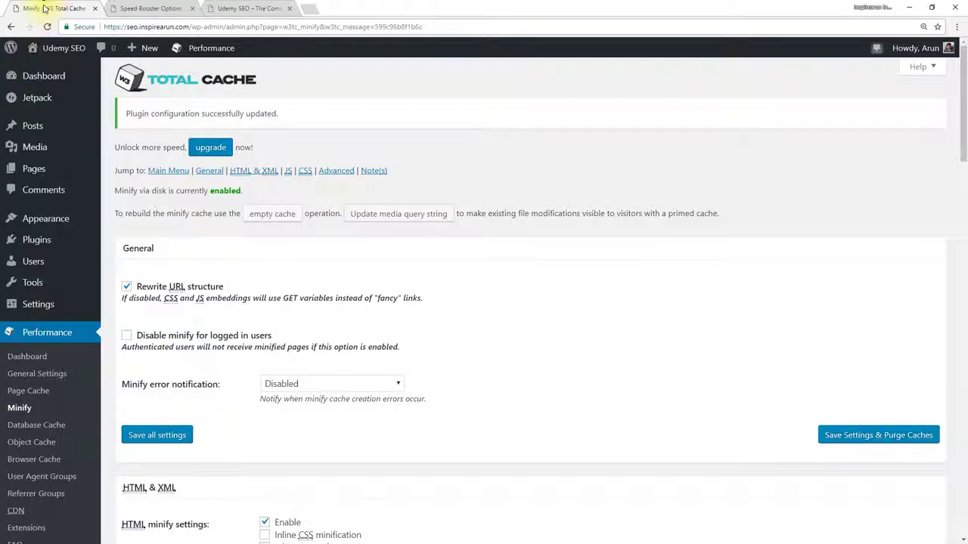
pyautogui.click(415, 222)
pyautogui.click(518, 159)
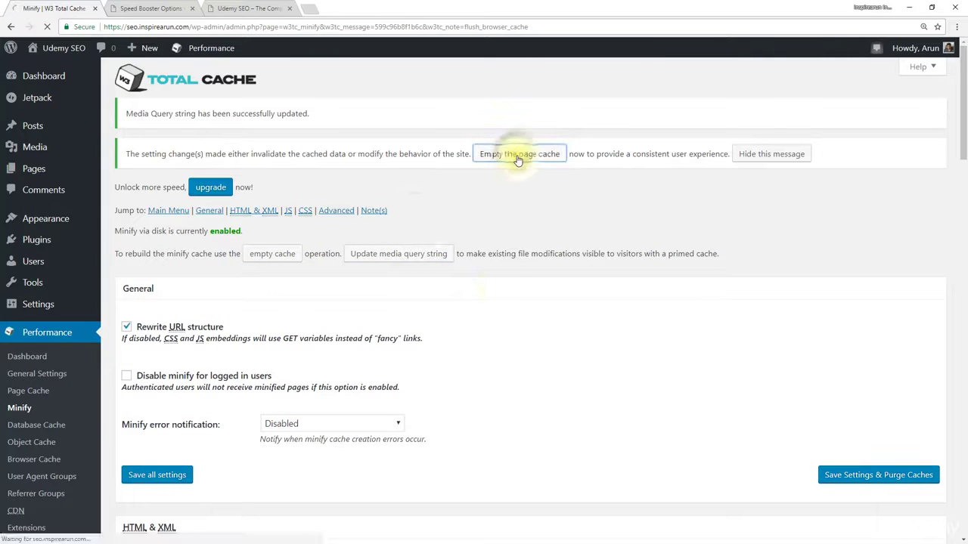
# Reload the site's front page again to recheck its layout after emptying the page cache
pyautogui.click(246, 9)
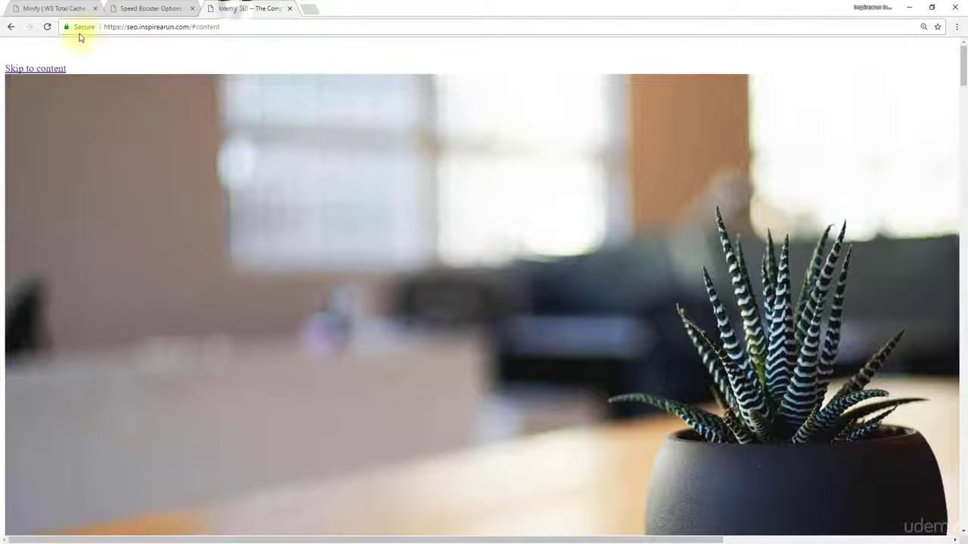
pyautogui.click(47, 26)
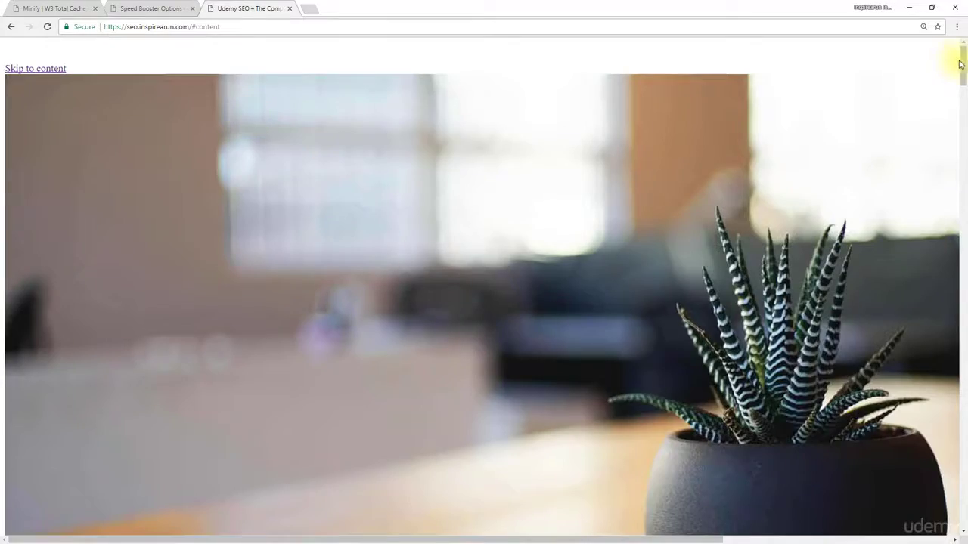
pyautogui.moveTo(960, 59)
pyautogui.mouseDown()
pyautogui.moveTo(963, 404)
pyautogui.moveTo(963, 61)
pyautogui.mouseUp()
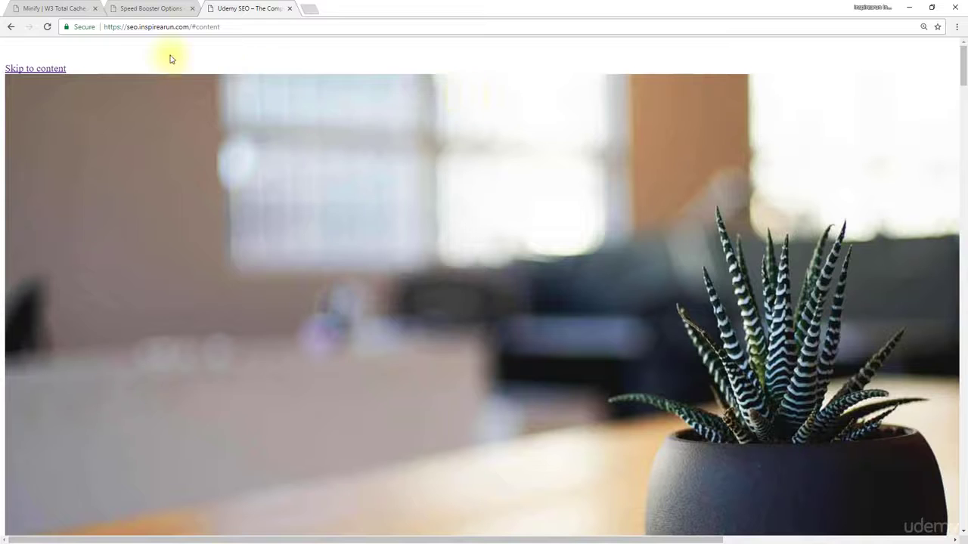
# Disable CSS minification in the Minify settings, then save the settings and purge the caches
pyautogui.click(38, 8)
pyautogui.scroll(-11, 303, 318)
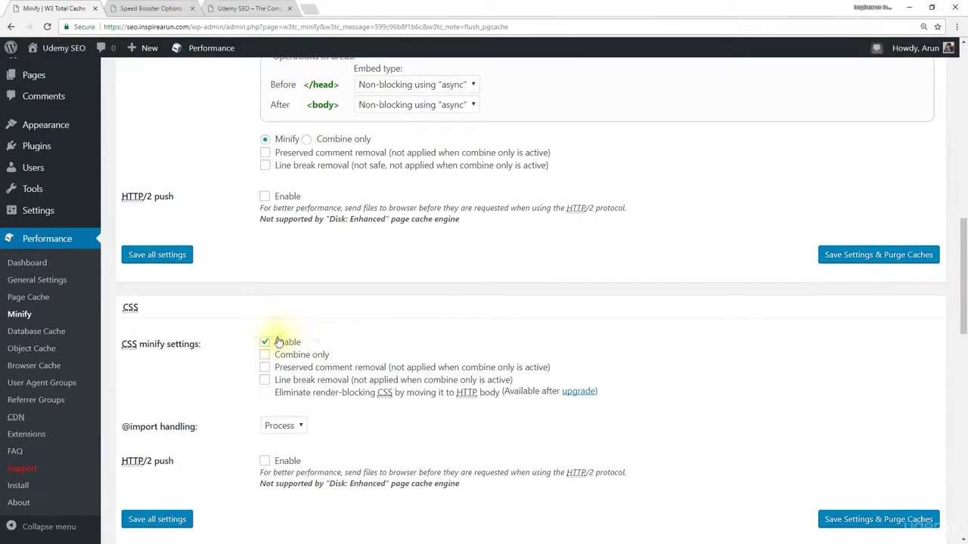
pyautogui.click(265, 343)
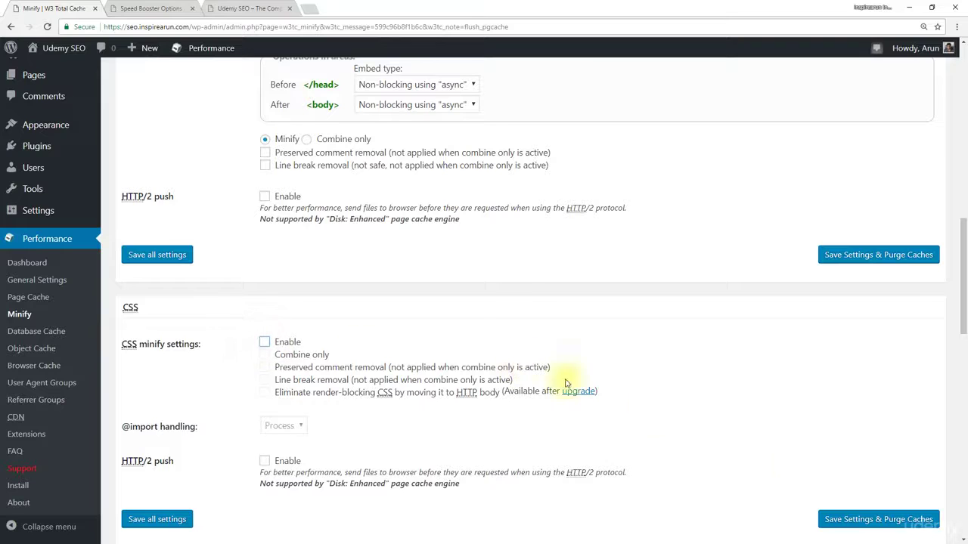
pyautogui.click(894, 521)
# Reload the front page without CSS minification and look through its header and posts for layout problems
pyautogui.click(246, 8)
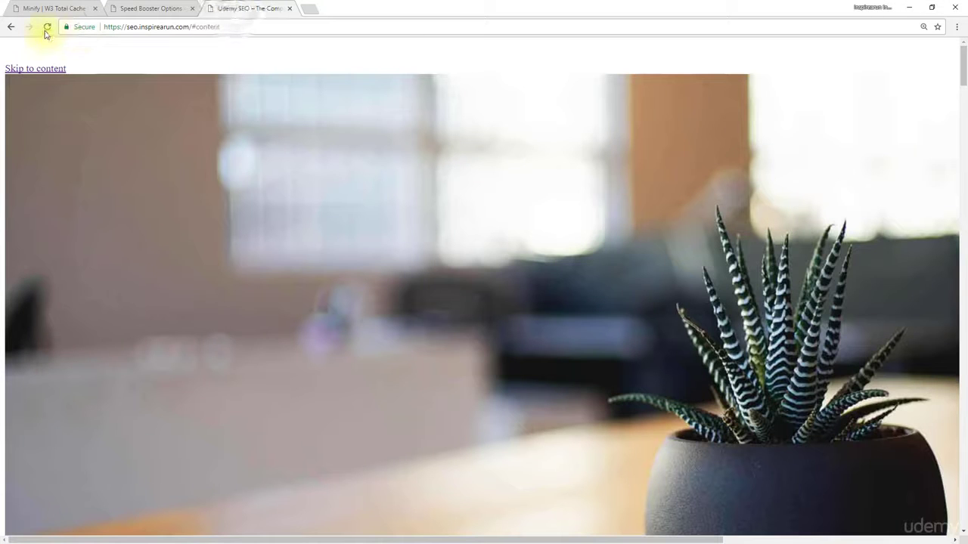
pyautogui.click(47, 27)
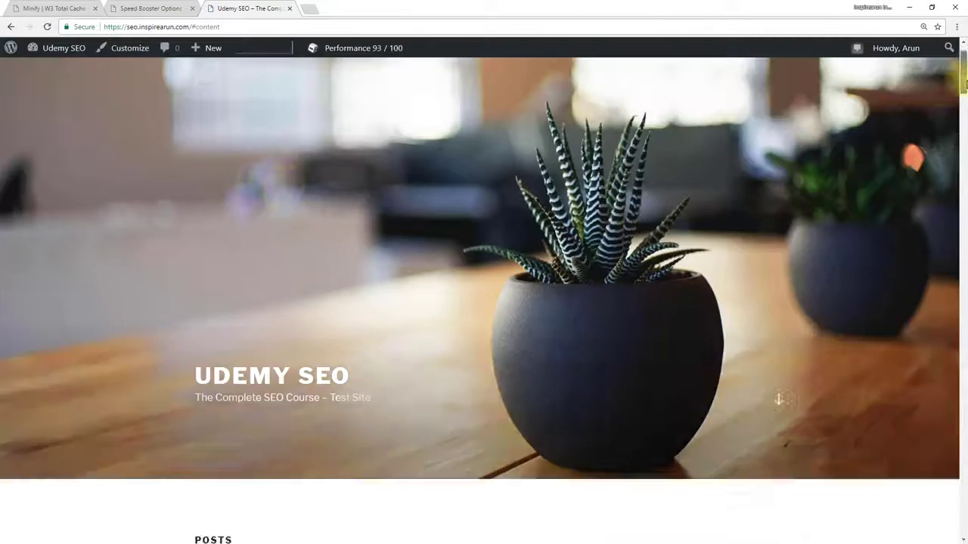
pyautogui.moveTo(964, 61); pyautogui.dragTo(938, 255)
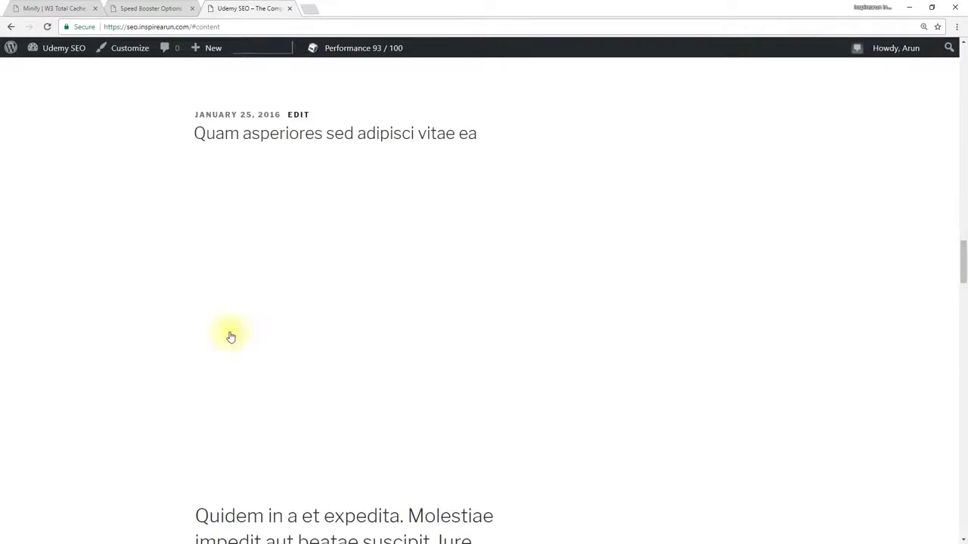
pyautogui.moveTo(962, 260); pyautogui.dragTo(964, 150)
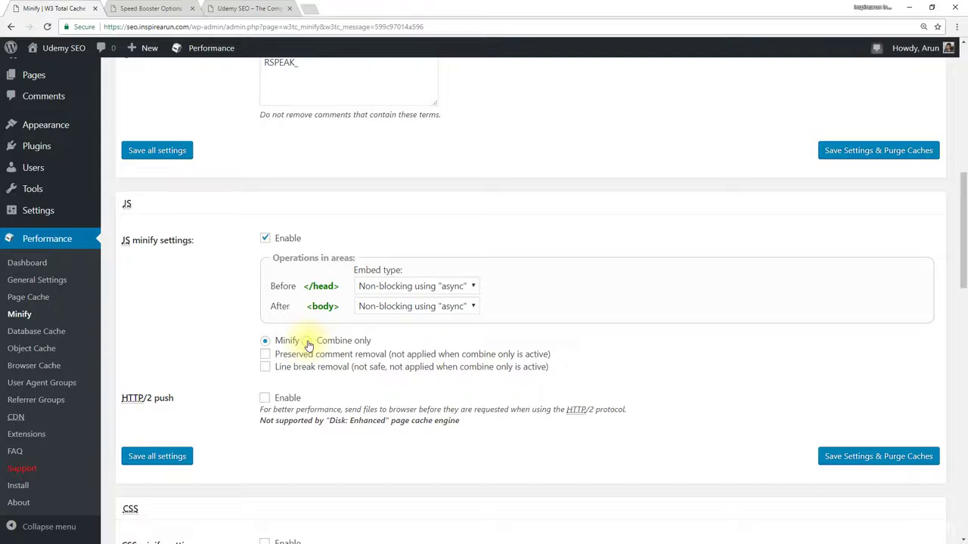
# Return to the Minify settings and review the JS, General, and HTML & XML sections
pyautogui.scroll(4, 307, 344)
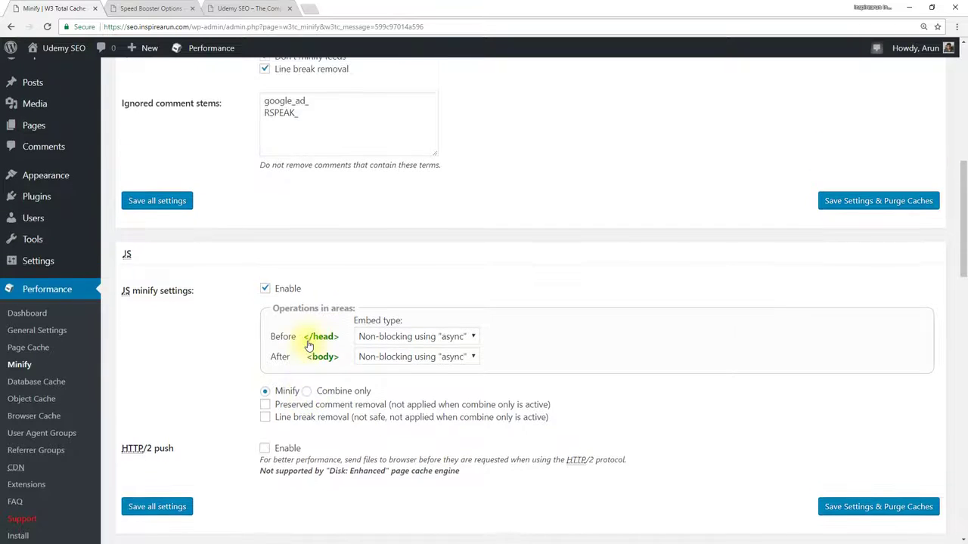
pyautogui.scroll(4, 307, 341)
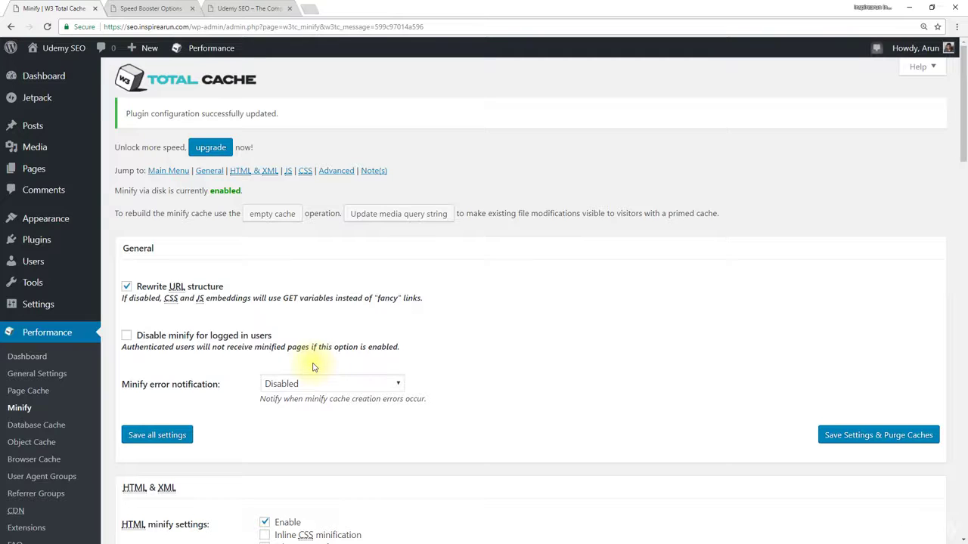
pyautogui.scroll(-3, 314, 366)
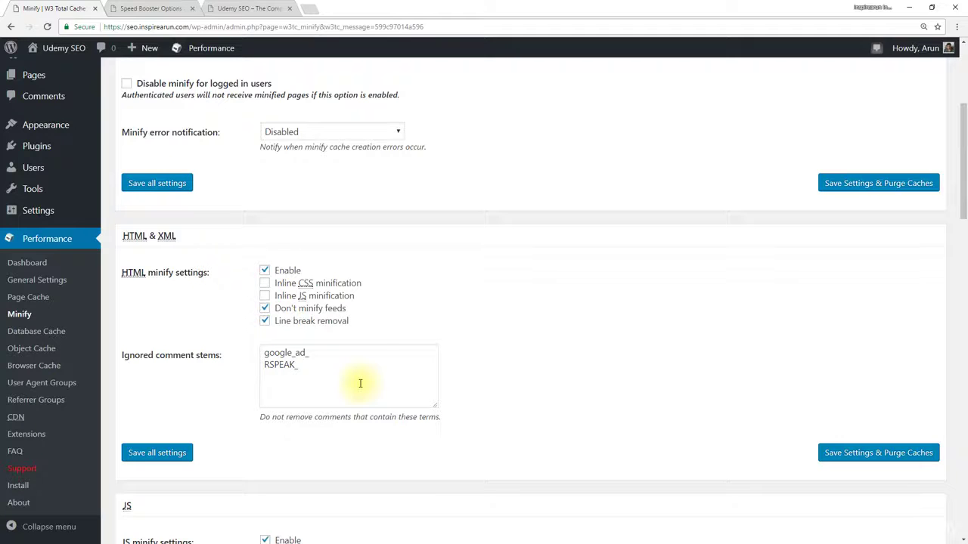
pyautogui.scroll(3, 360, 382)
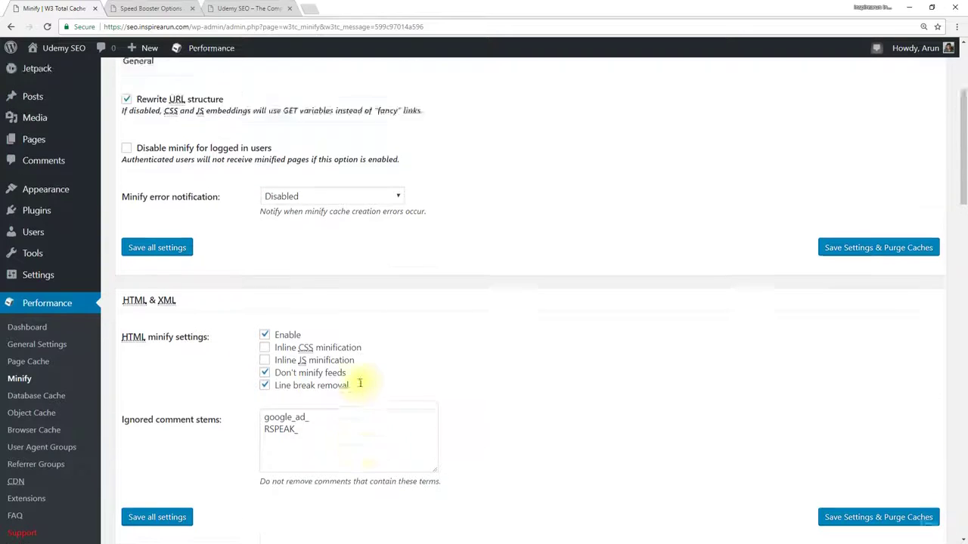
# Disable Minify entirely in the W3 Total Cache General Settings, then save the settings and purge the caches
pyautogui.scroll(-3, 219, 295)
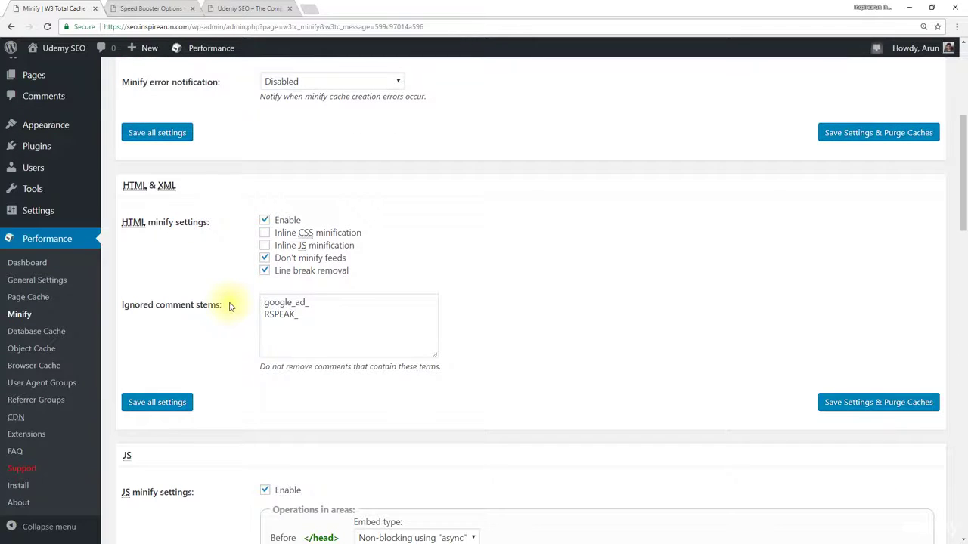
pyautogui.scroll(4, 231, 306)
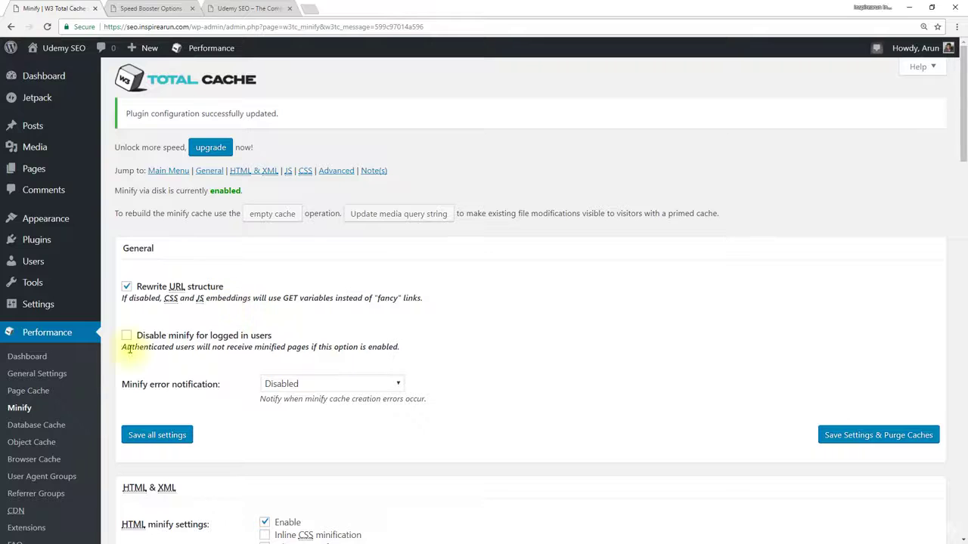
pyautogui.click(42, 376)
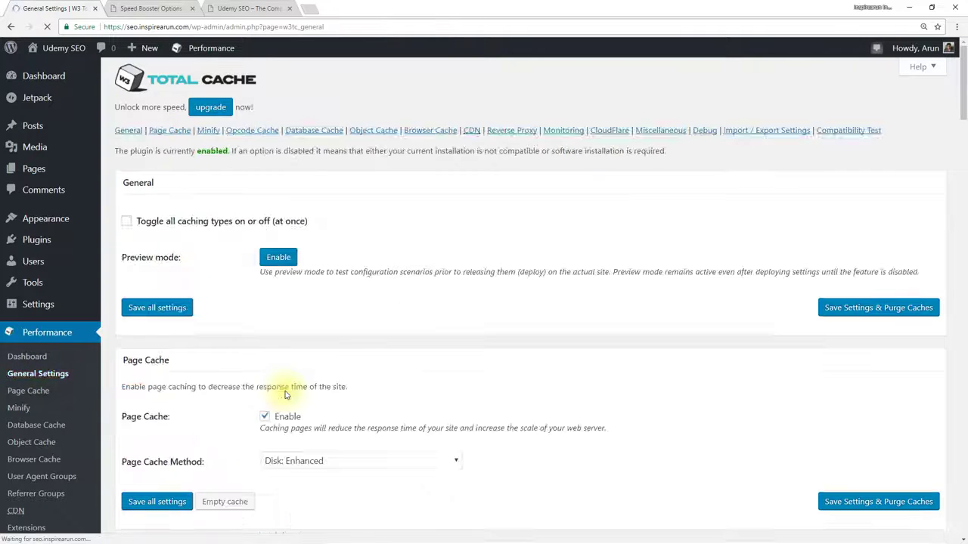
pyautogui.scroll(-2, 285, 394)
pyautogui.scroll(-1, 286, 395)
pyautogui.click(264, 359)
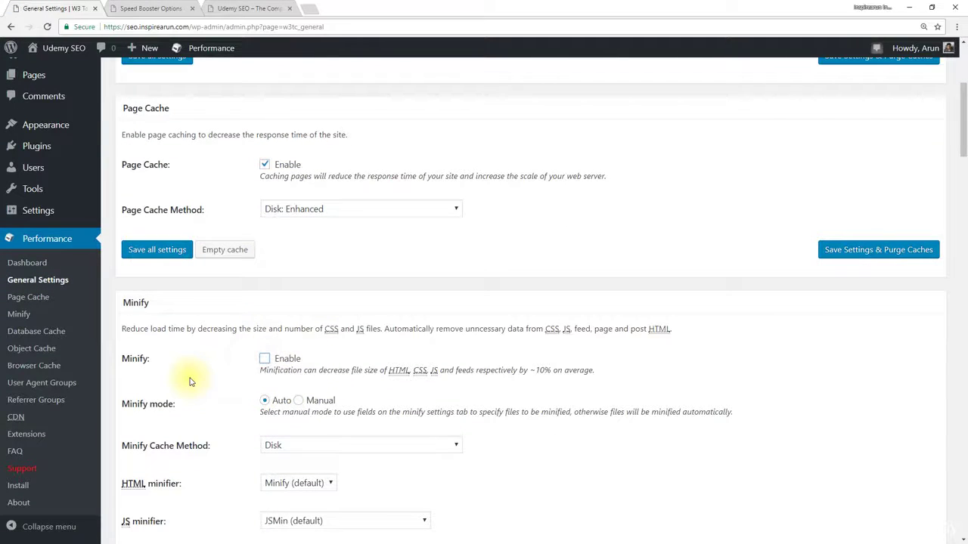
pyautogui.scroll(-2, 190, 382)
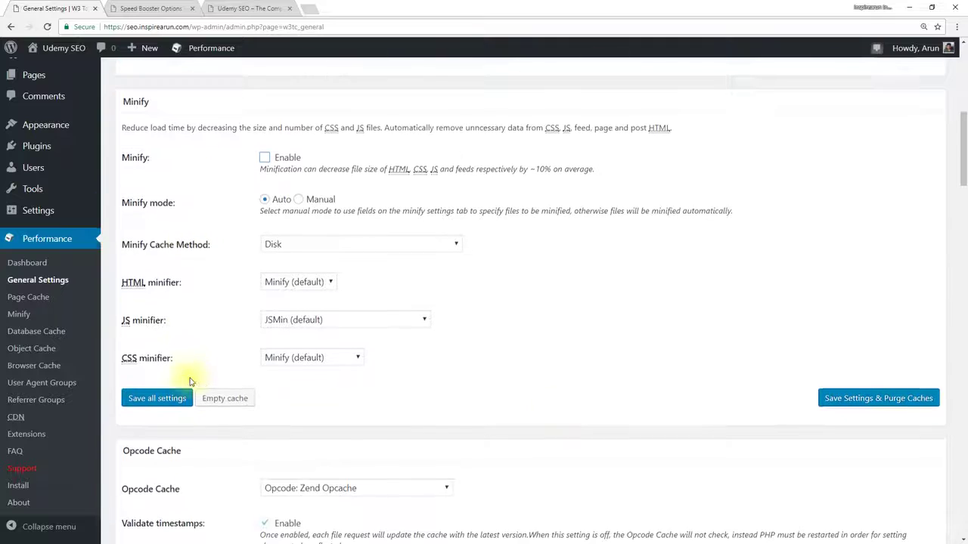
pyautogui.click(854, 400)
# Reload the site's front page with Minify turned off and check its header layout and Performance score
pyautogui.click(254, 9)
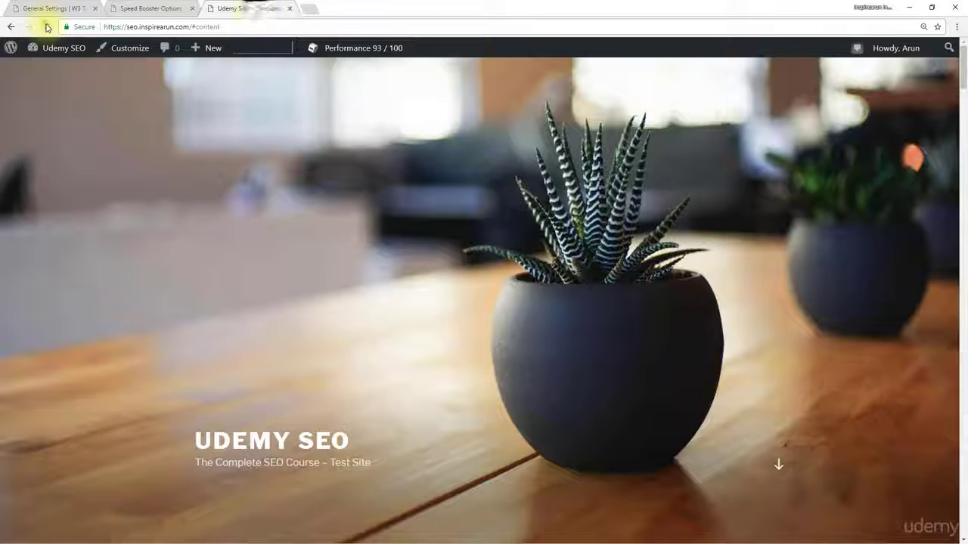
pyautogui.click(47, 27)
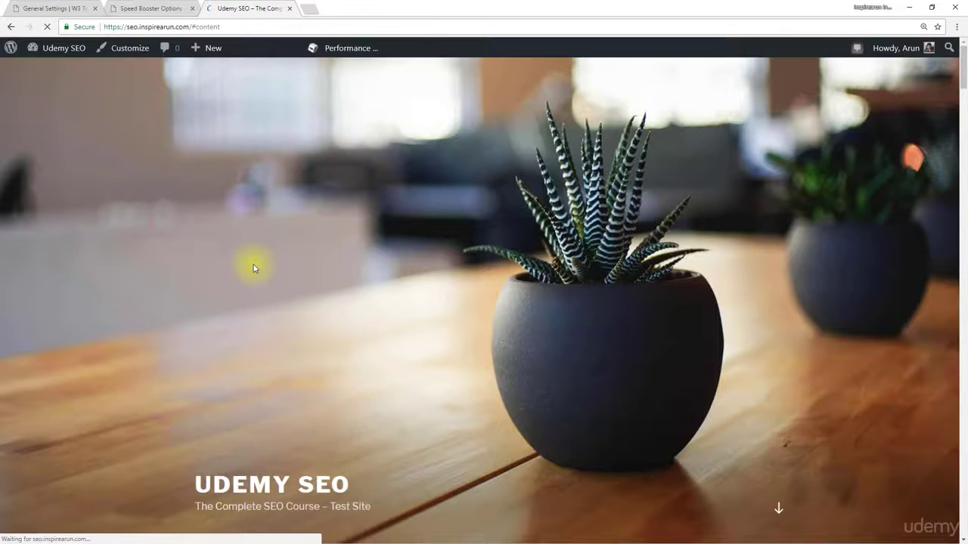
pyautogui.moveTo(963, 91); pyautogui.dragTo(963, 68)
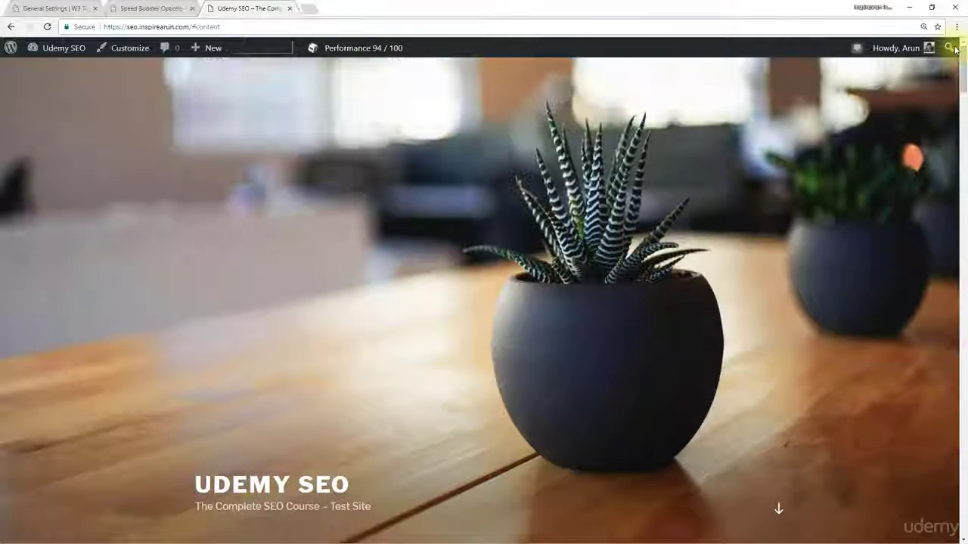
pyautogui.moveTo(382, 53)
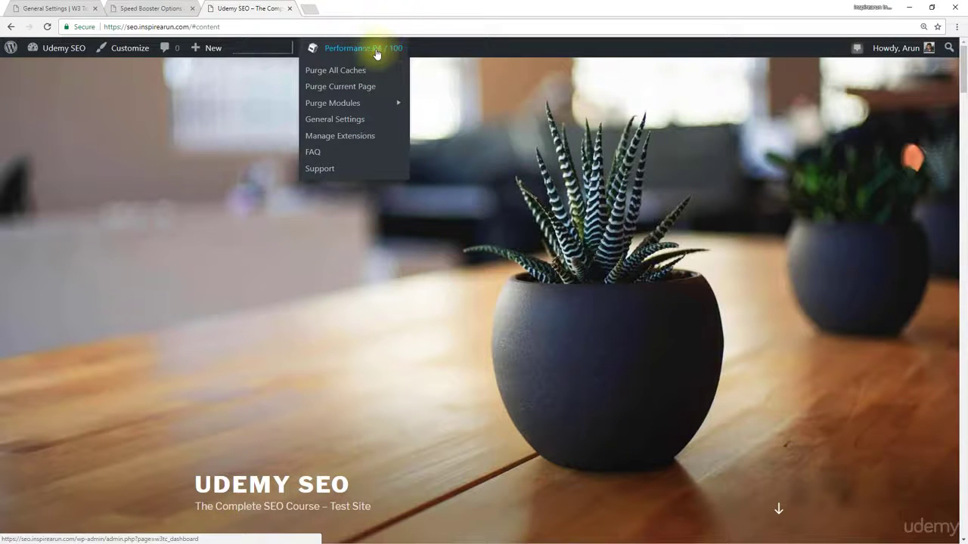